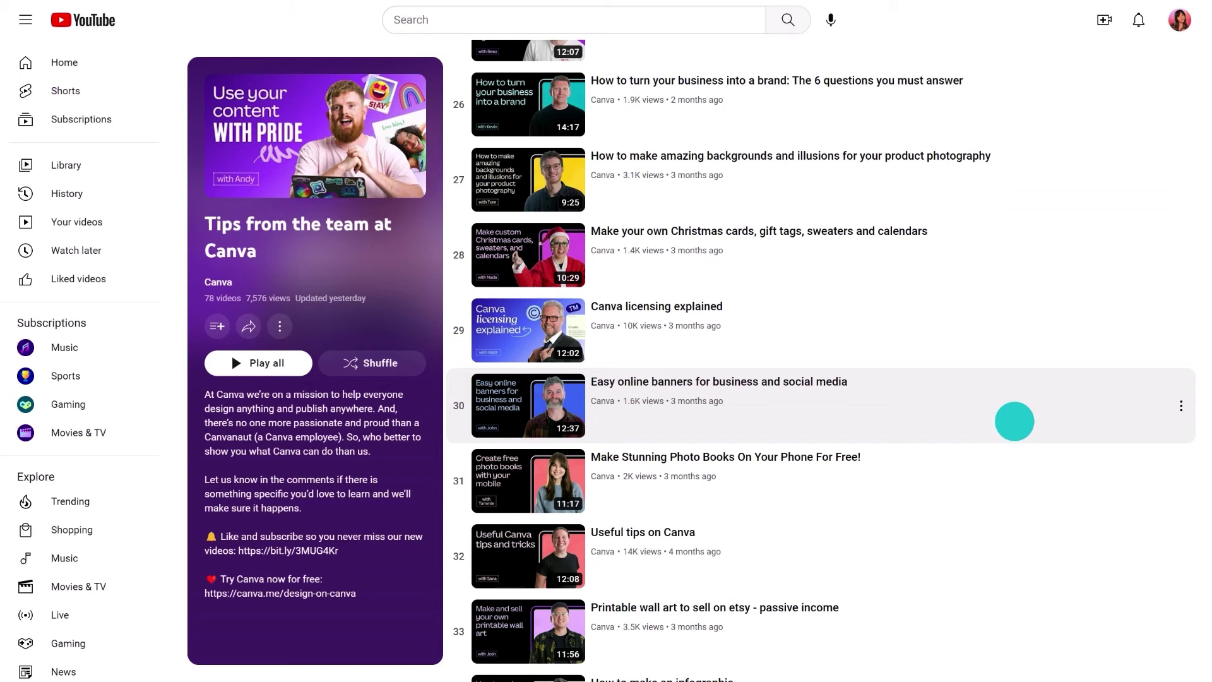
scroll(1015, 421, "down", 5)
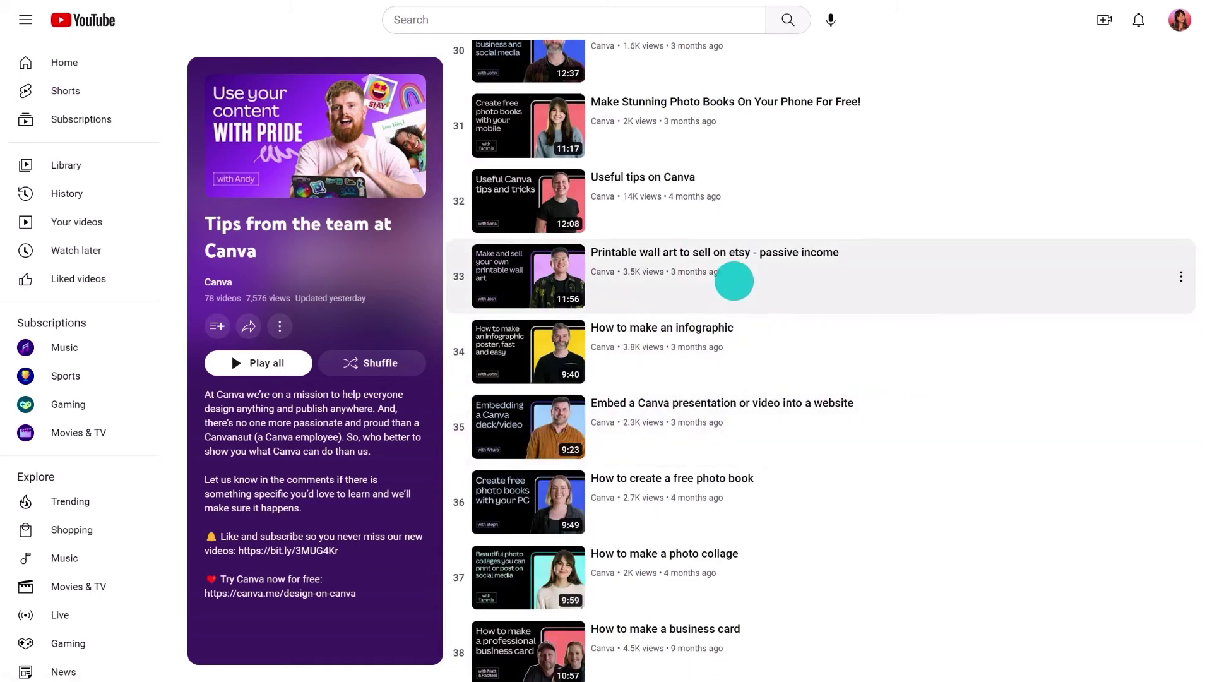
left_click(685, 253)
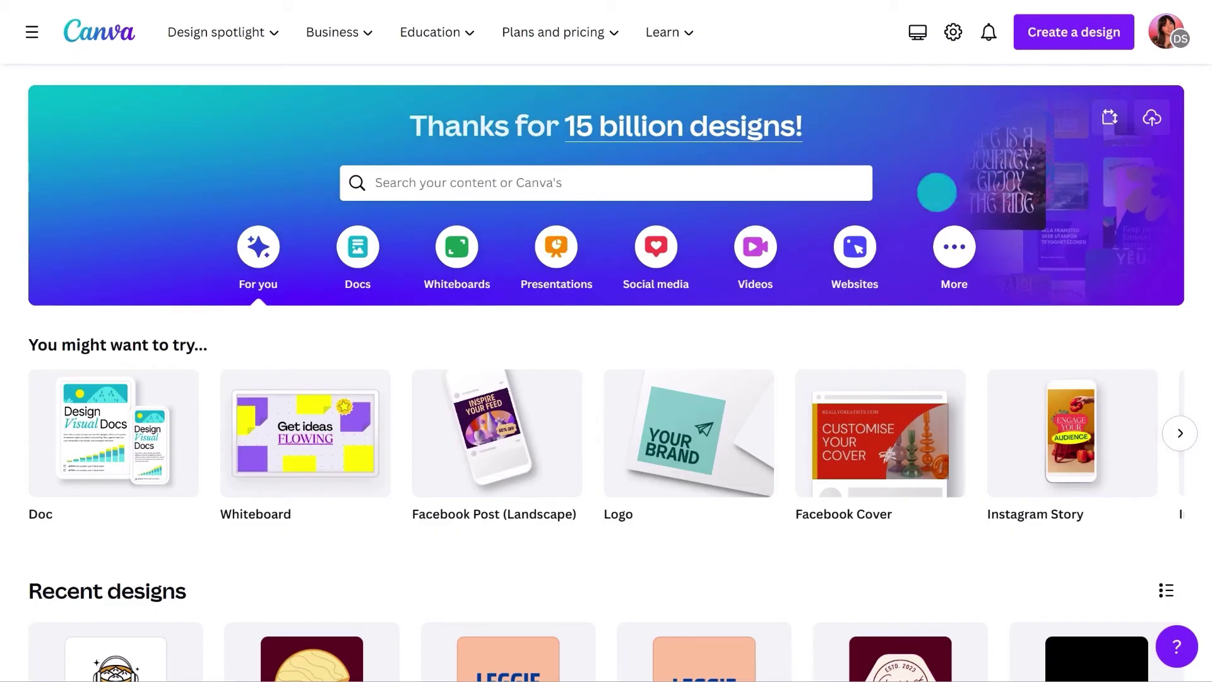
Step: Search the templates for "animated logo" and open the black and grey spinning BlipCo. logo template
left_click(750, 189)
type("animated logo")
key("Return")
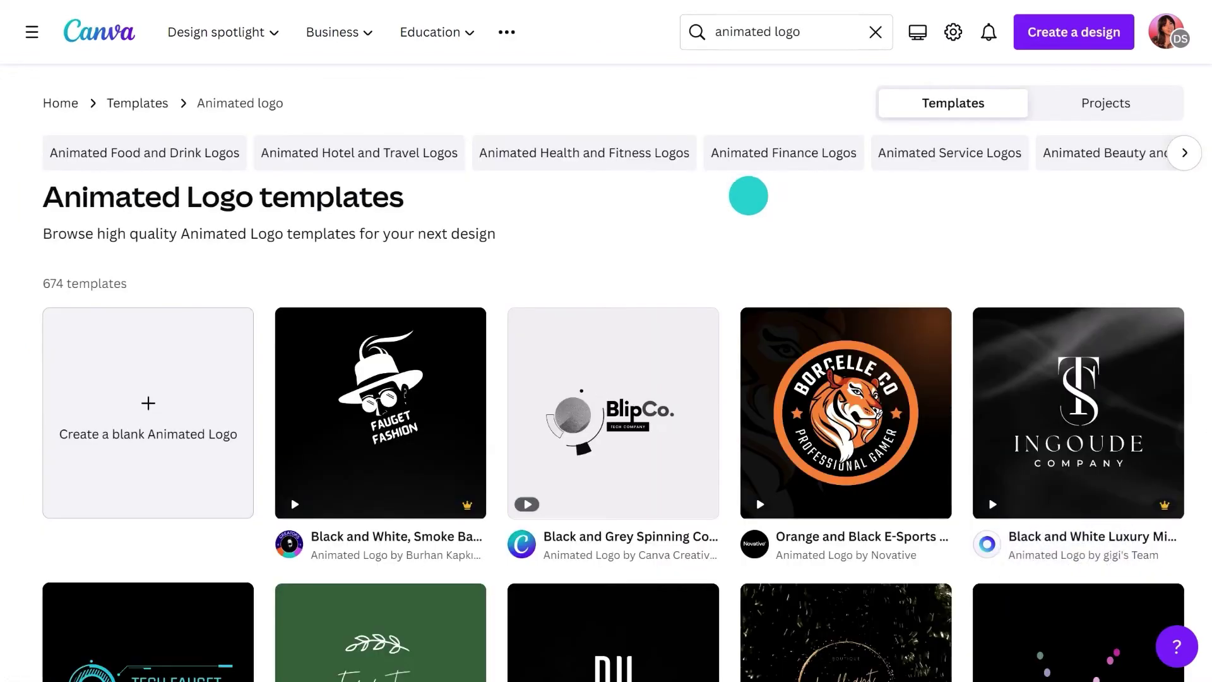
scroll(750, 191, "down", 3)
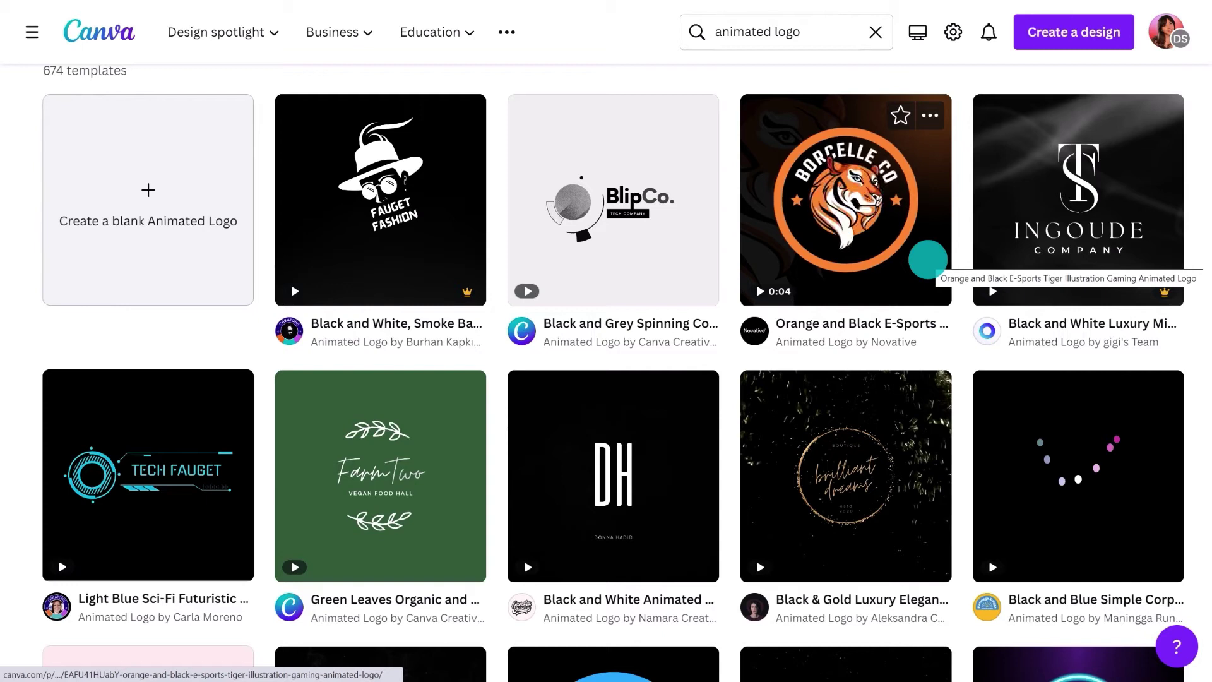
left_click(636, 244)
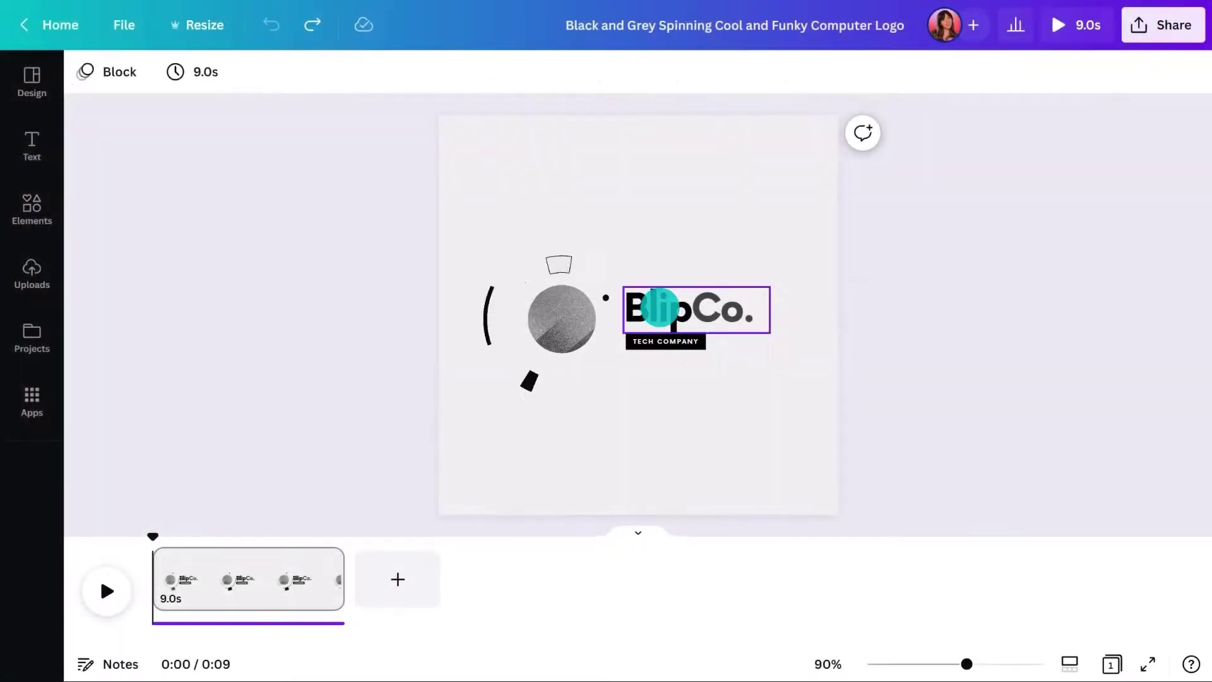
Step: Replace the BlipCo. brand name with "Jenny&Co." and reduce its font size to 27 so it fits on one line
double_click(663, 310)
type("Jenny& Co")
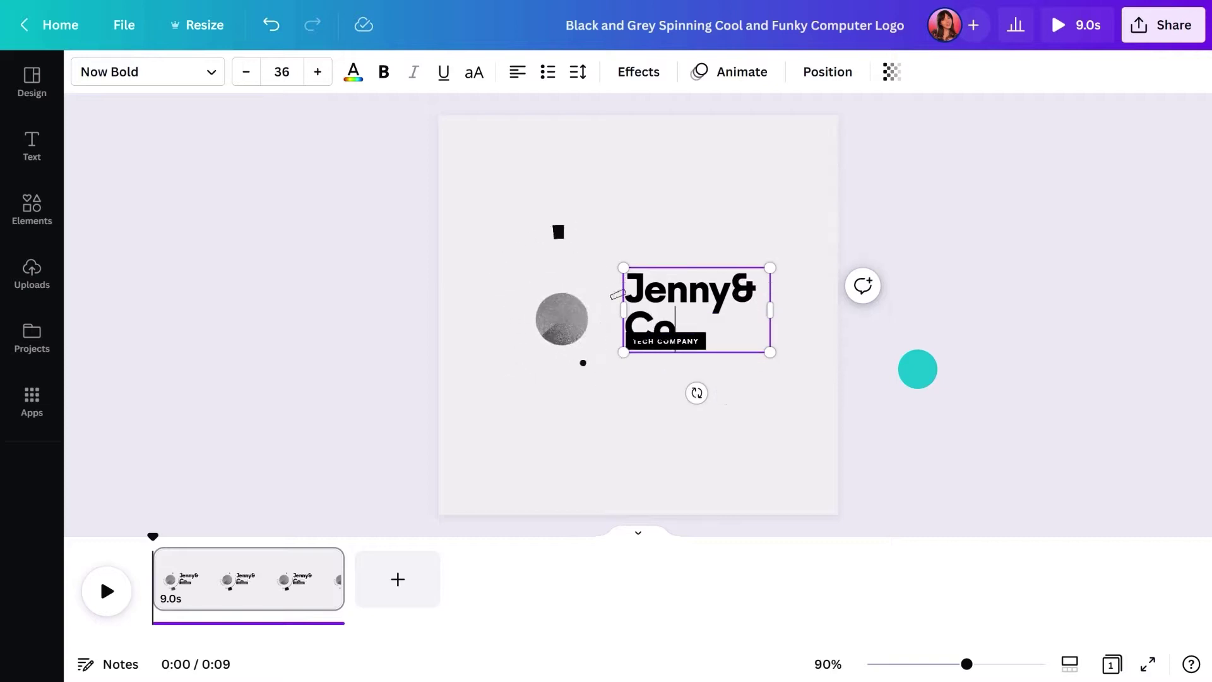
left_click(252, 78)
left_click(251, 78)
left_click(251, 78)
left_click(251, 79)
left_click(252, 76)
left_click(252, 76)
left_click(252, 76)
left_click(252, 76)
left_click(252, 76)
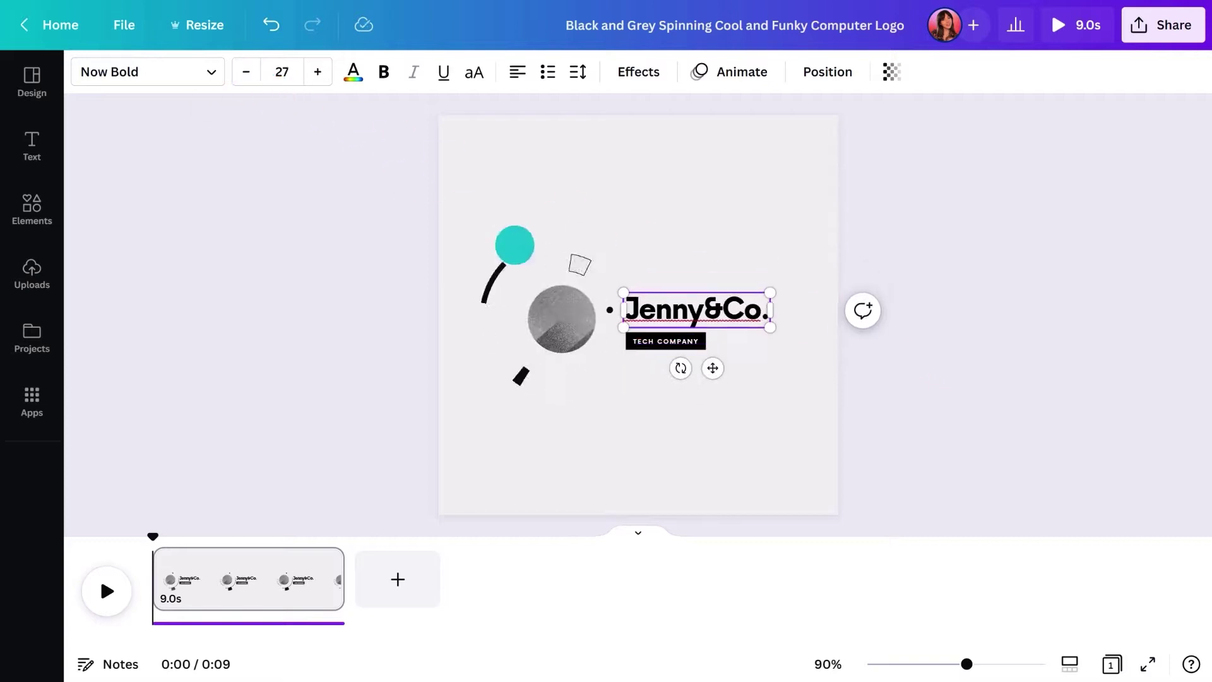
Step: Change the tagline under the brand name to "GRAPHIC DESIGN" and widen its text box to fit
left_click(672, 344)
type("DESIGN")
left_click_drag(704, 339, 717, 335)
Step: Color the "Jenny&" part of the brand name yellow and the "Co." part pink
left_click(716, 309)
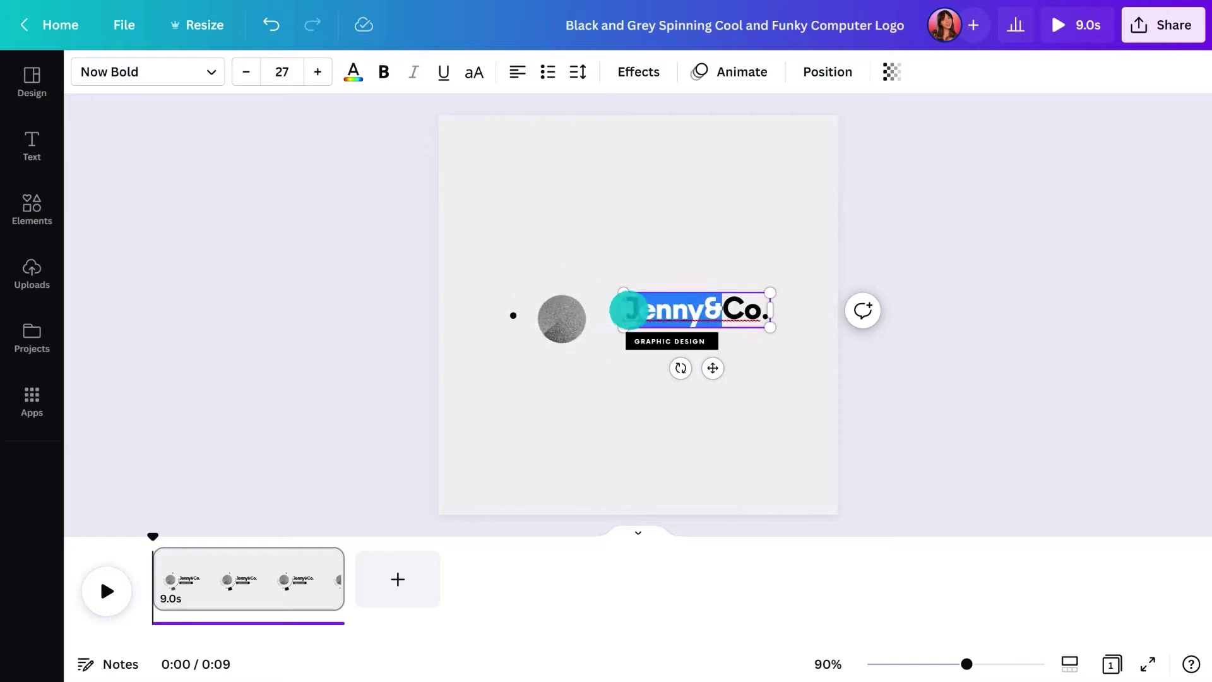
left_click(353, 71)
left_click(252, 569)
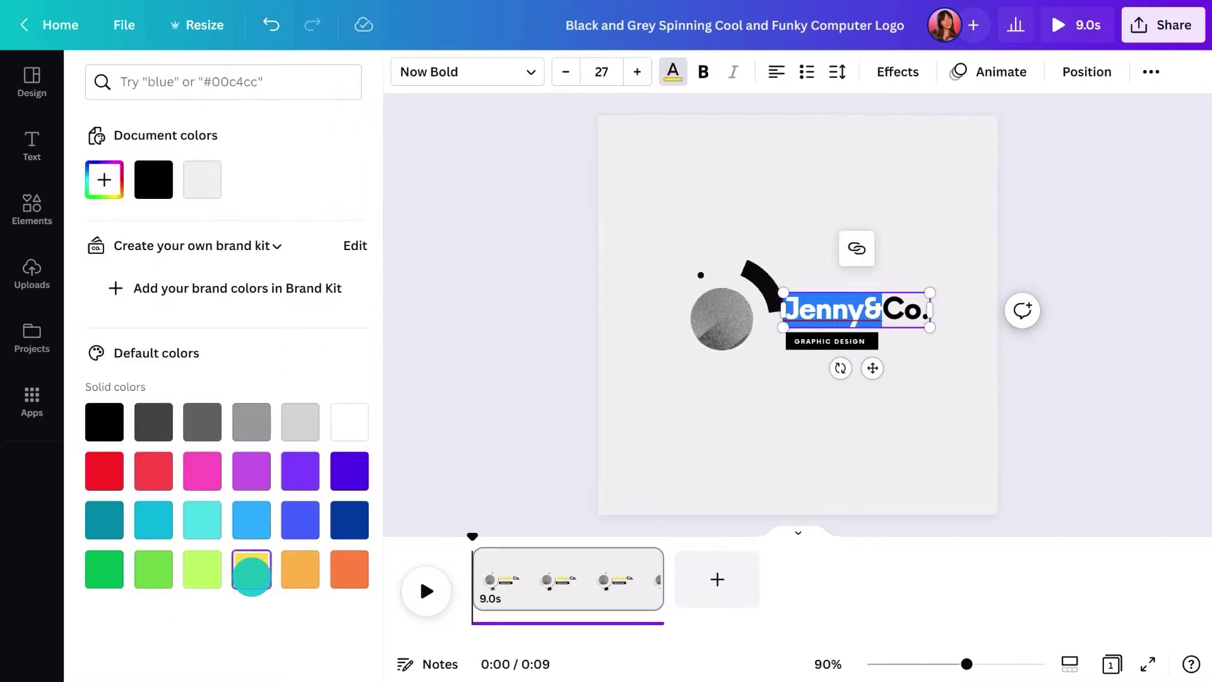
double_click(909, 312)
left_click(111, 185)
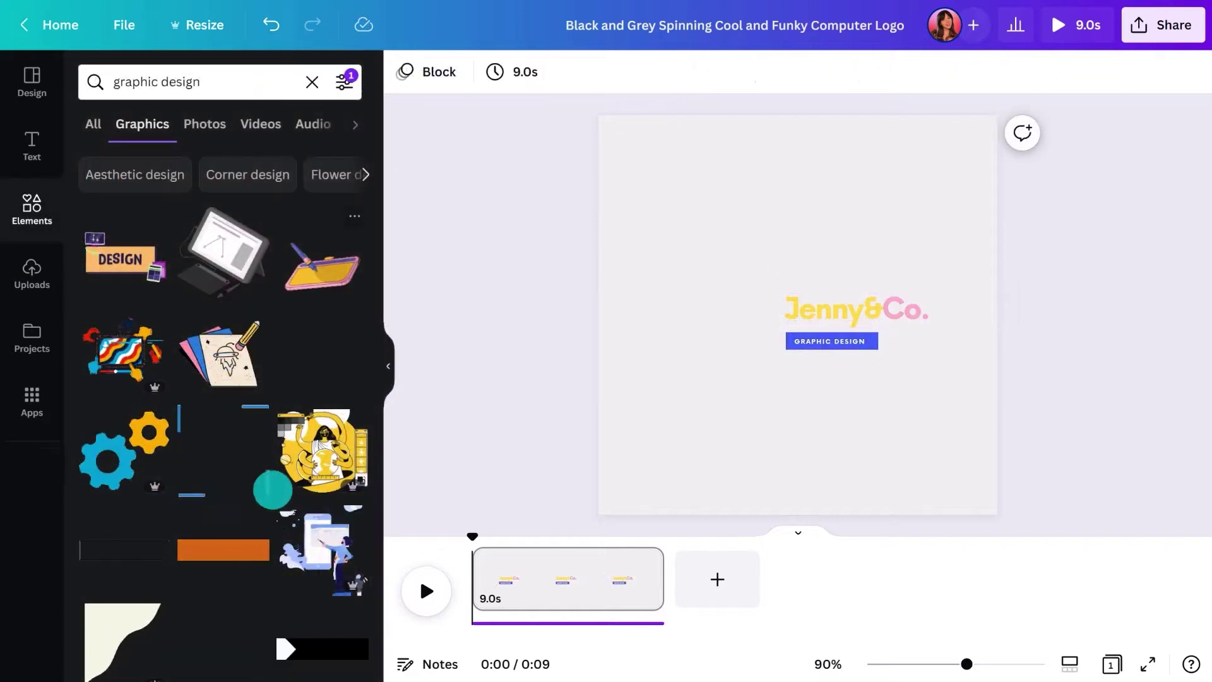
Step: Add the drawing tablet graphic beside the brand name, then resize and reposition the logo parts as one centered arrangement
left_click(326, 262)
left_click(387, 357)
left_click_drag(769, 154, 568, 365)
left_click_drag(546, 429, 577, 327)
left_click_drag(524, 274, 500, 270)
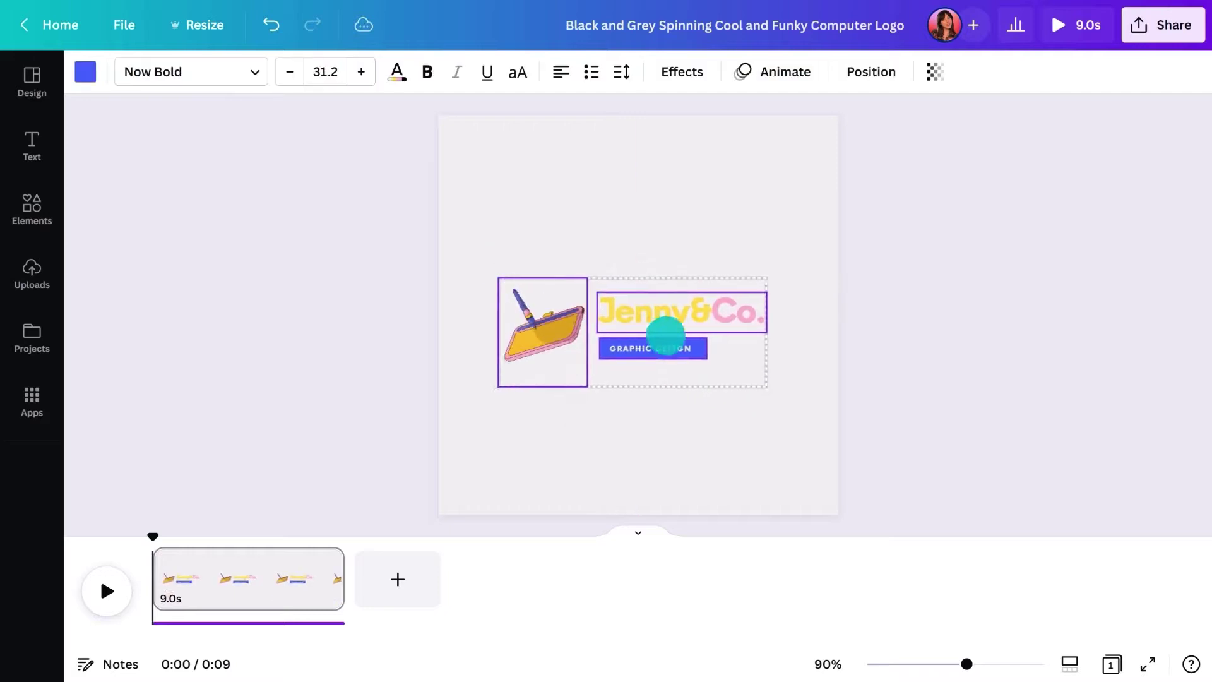
left_click(382, 320)
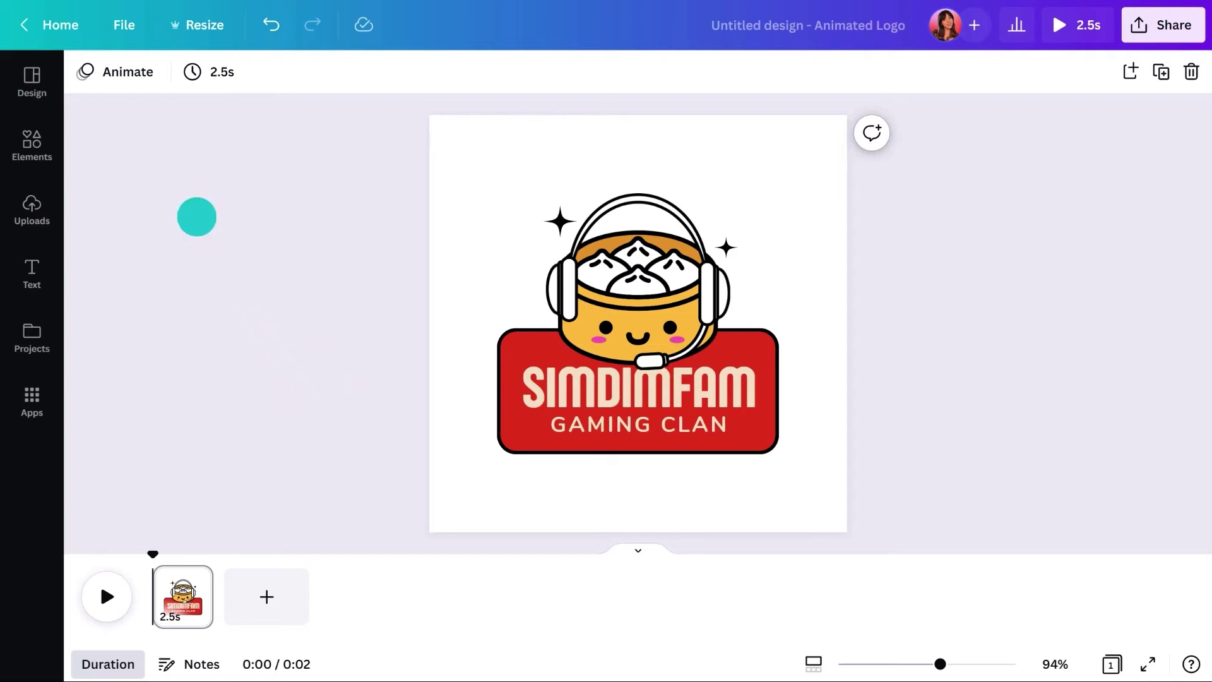
Step: Preview the Simple and Party page animations on the Simdimfam logo, then apply Corporate on both enter and exit
left_click(94, 70)
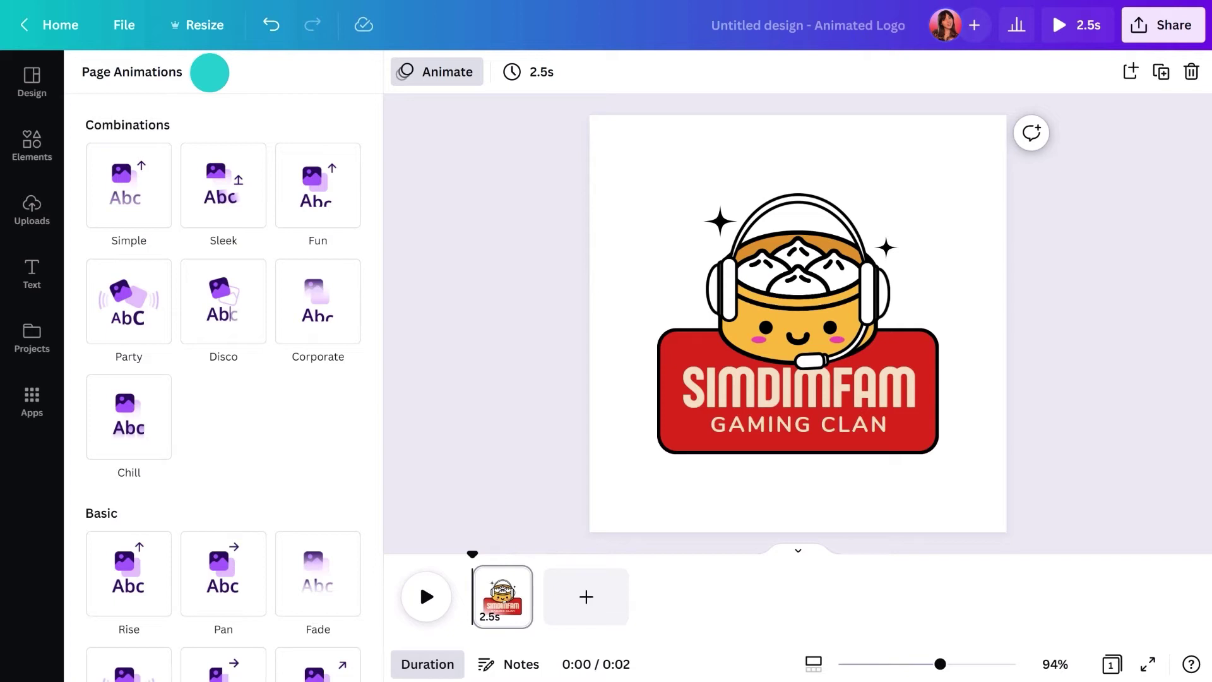
left_click(116, 189)
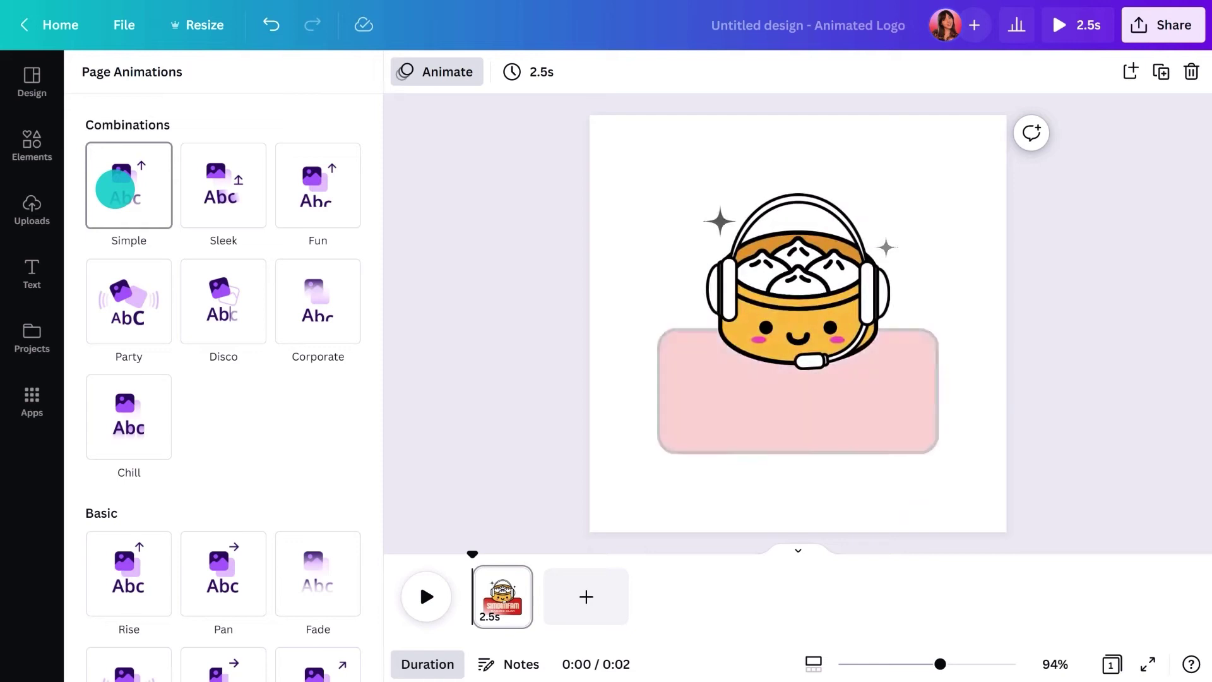
left_click(126, 299)
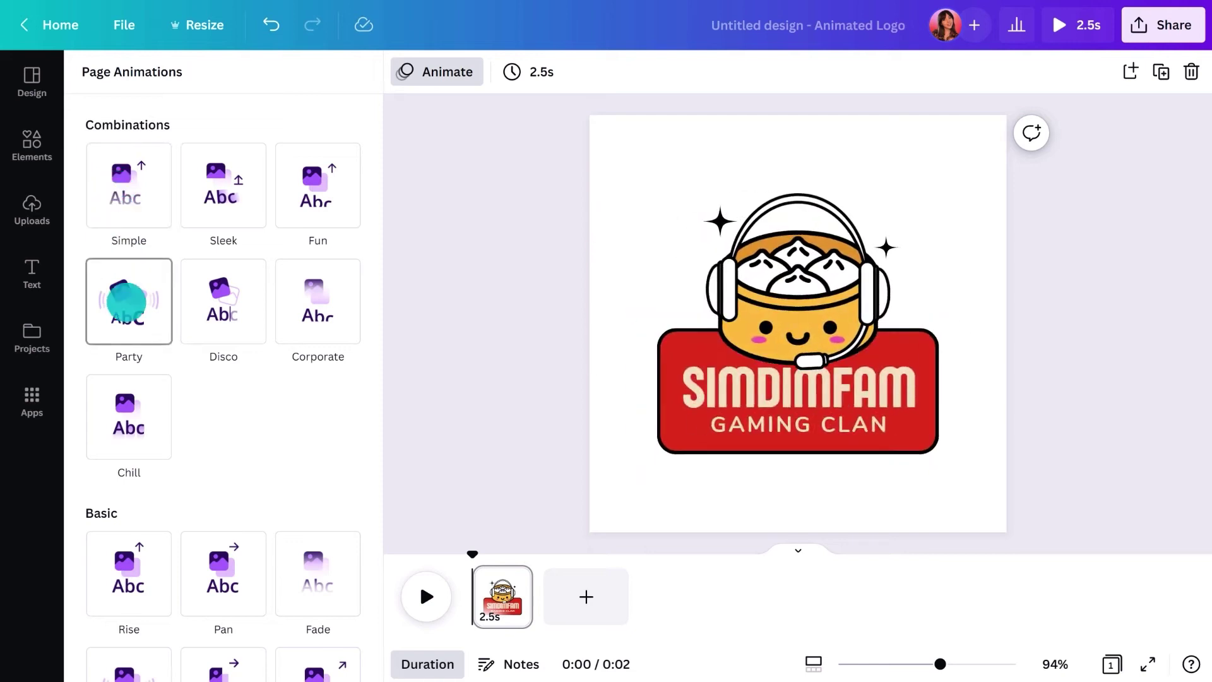
left_click(303, 314)
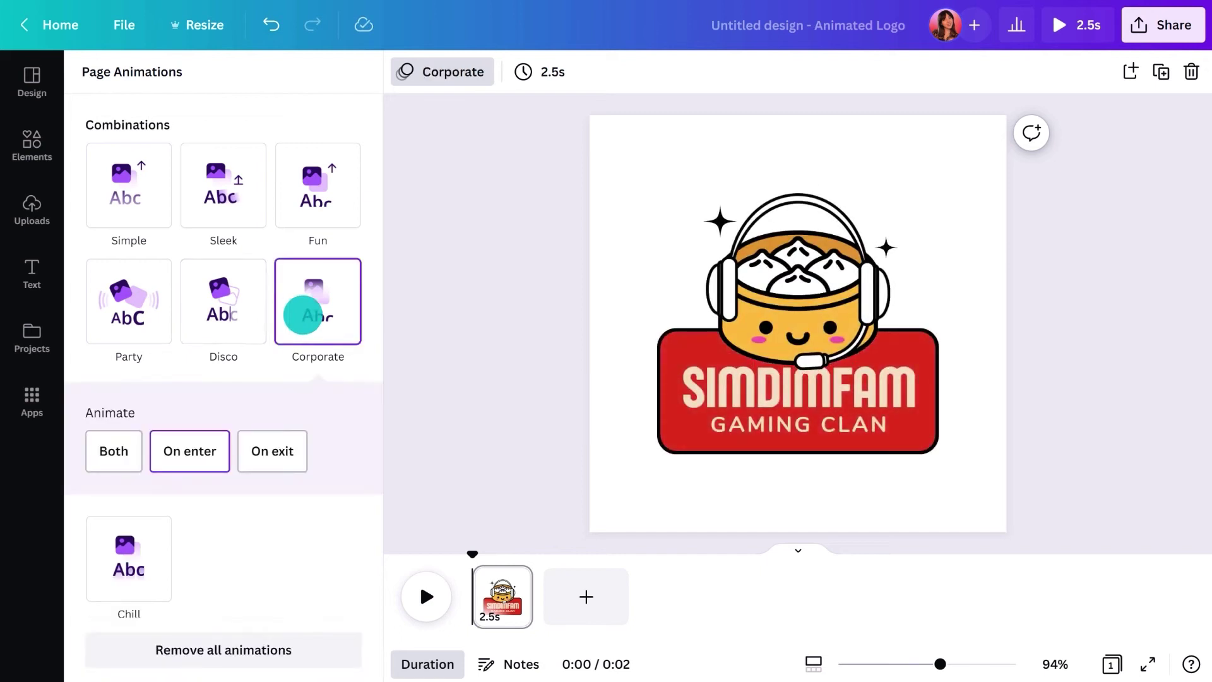
left_click(276, 451)
left_click(101, 452)
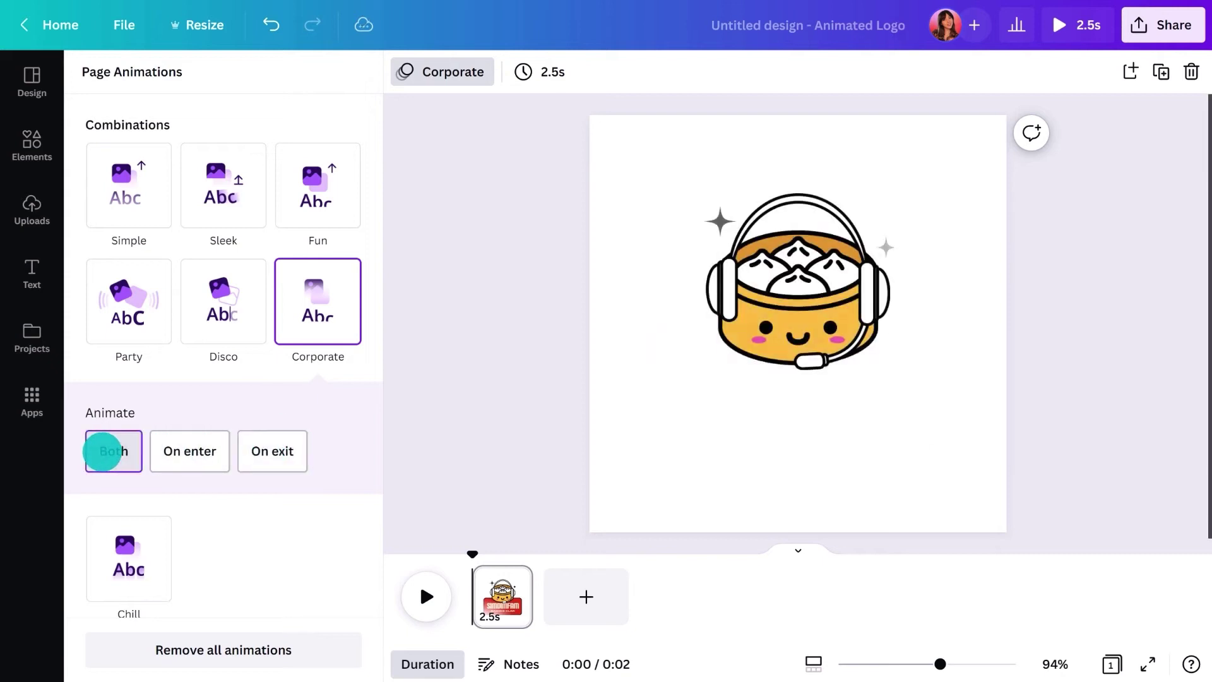
Step: Try the Rise page animation on the Simdimfam logo with a higher speed and a downward direction
scroll(258, 529, "down", 5)
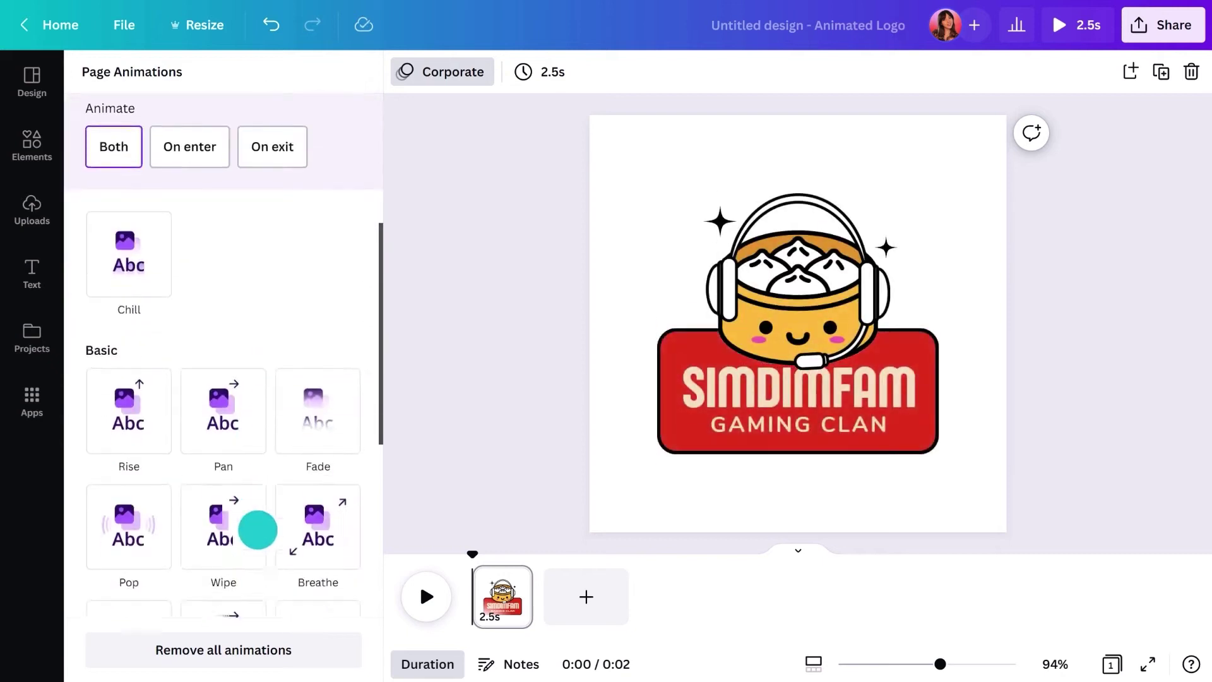
left_click(120, 377)
left_click_drag(217, 494, 281, 496)
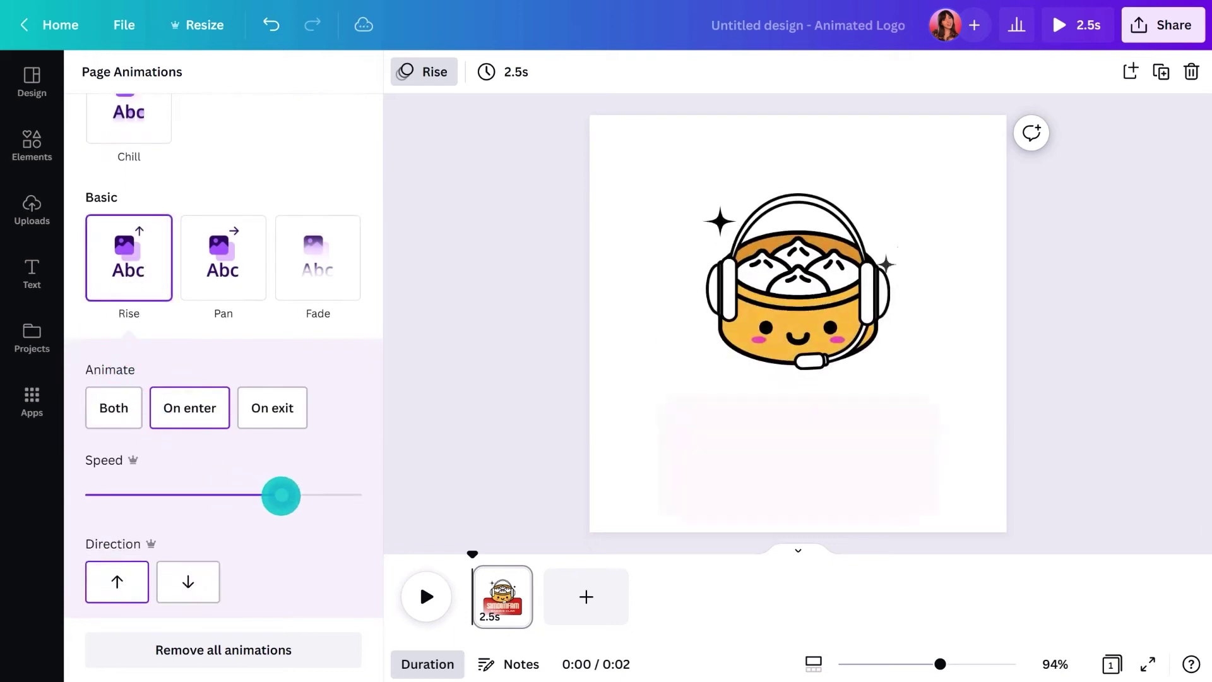
left_click(195, 571)
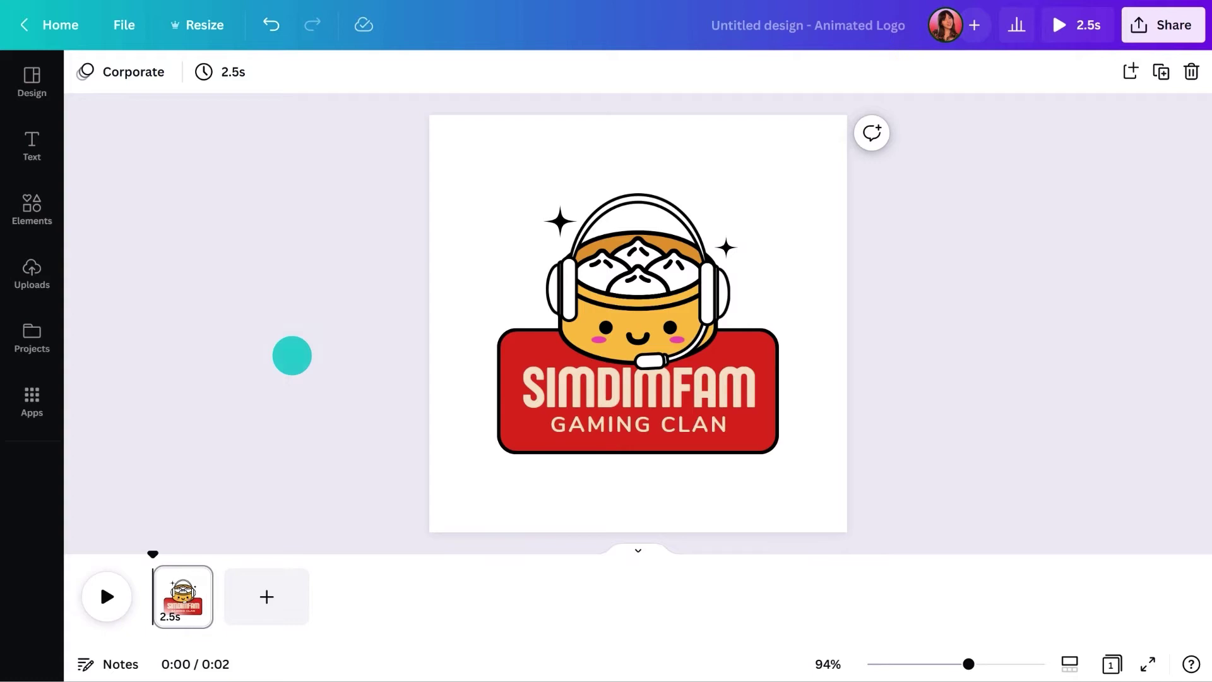
Step: Set the Simdimfam logo page's timing to 5.0 seconds and play back the animation
left_click(213, 73)
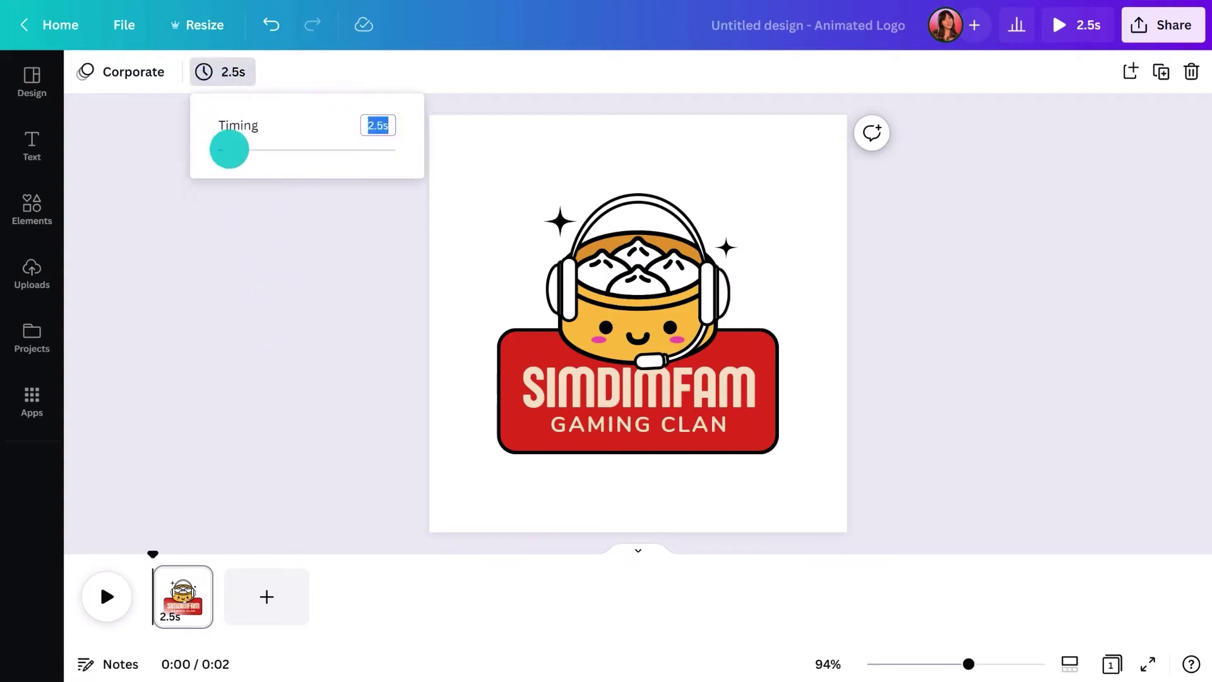
left_click_drag(243, 150, 246, 149)
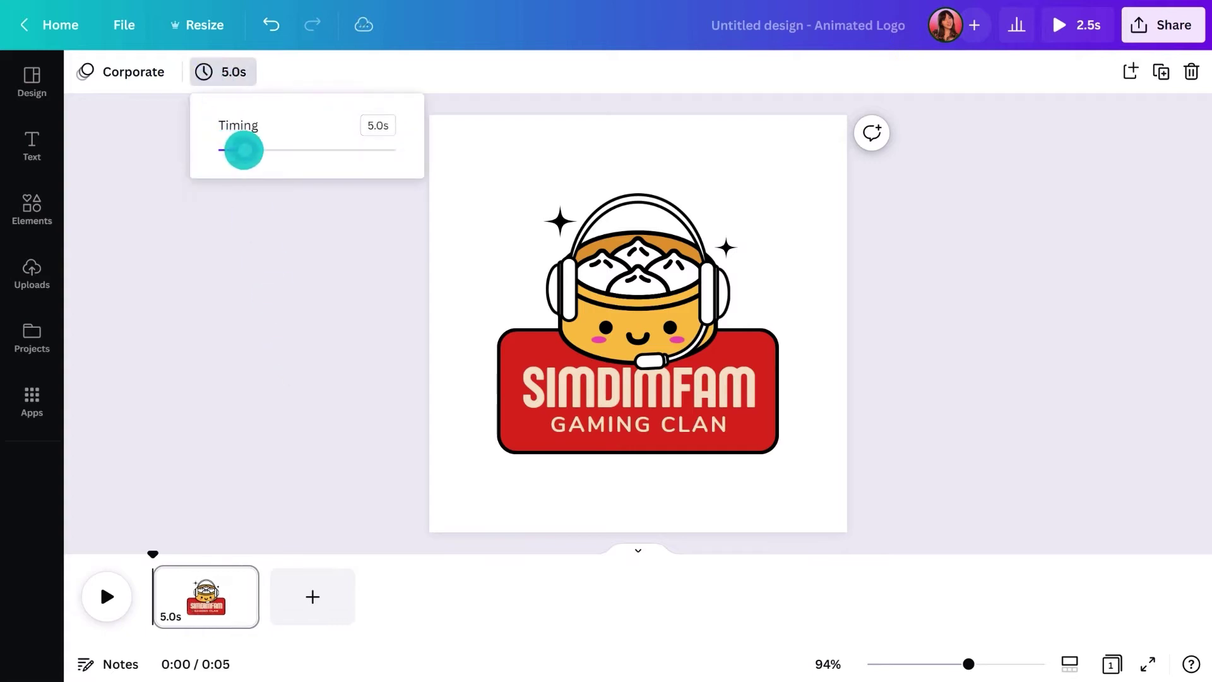
left_click(226, 355)
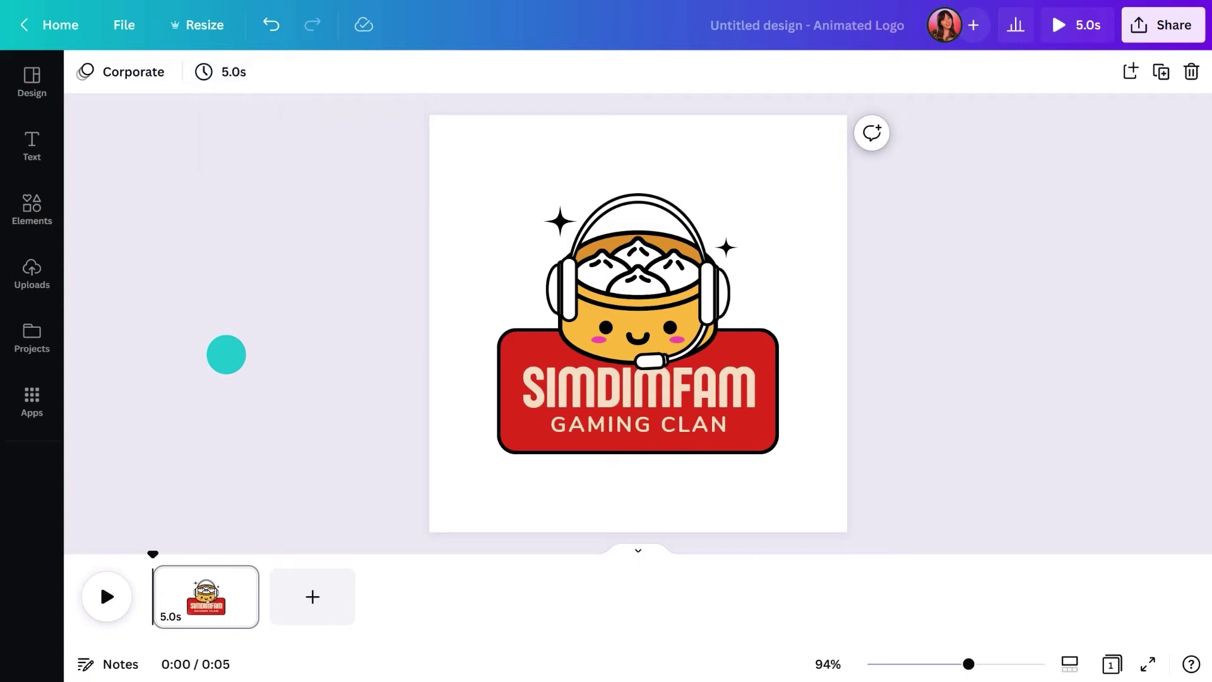
left_click(107, 597)
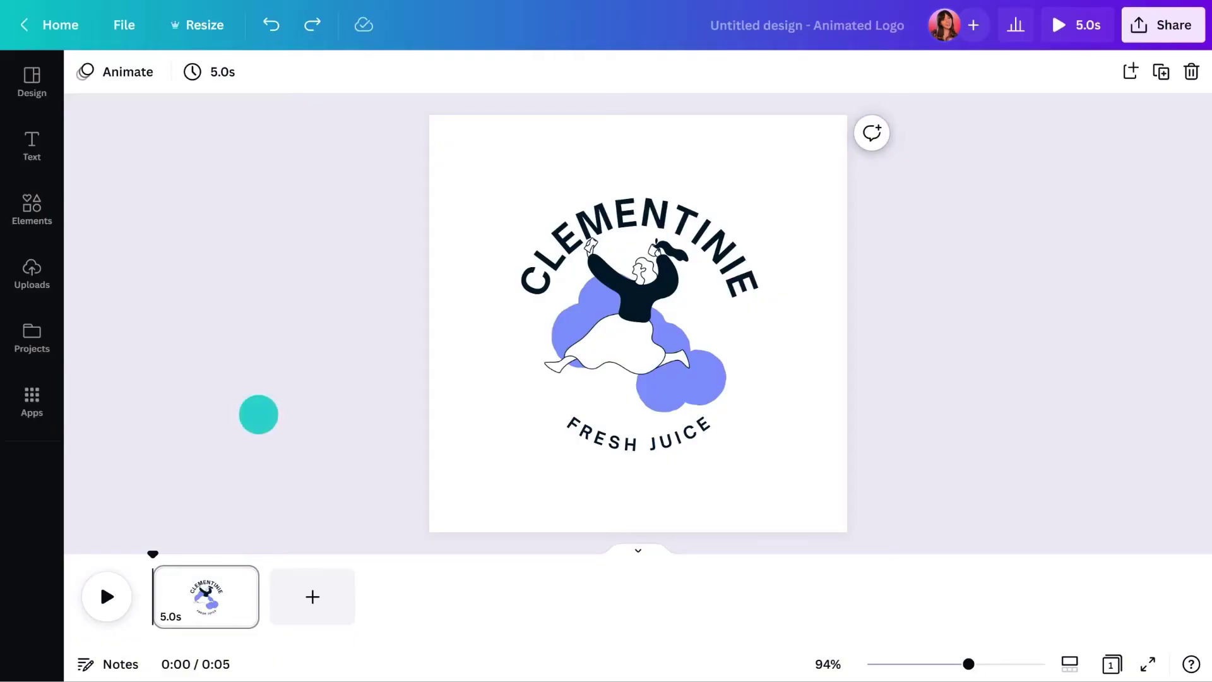
Step: Apply the Burst text animation to the curved CLEMENTINIE text on enter
left_click(524, 274)
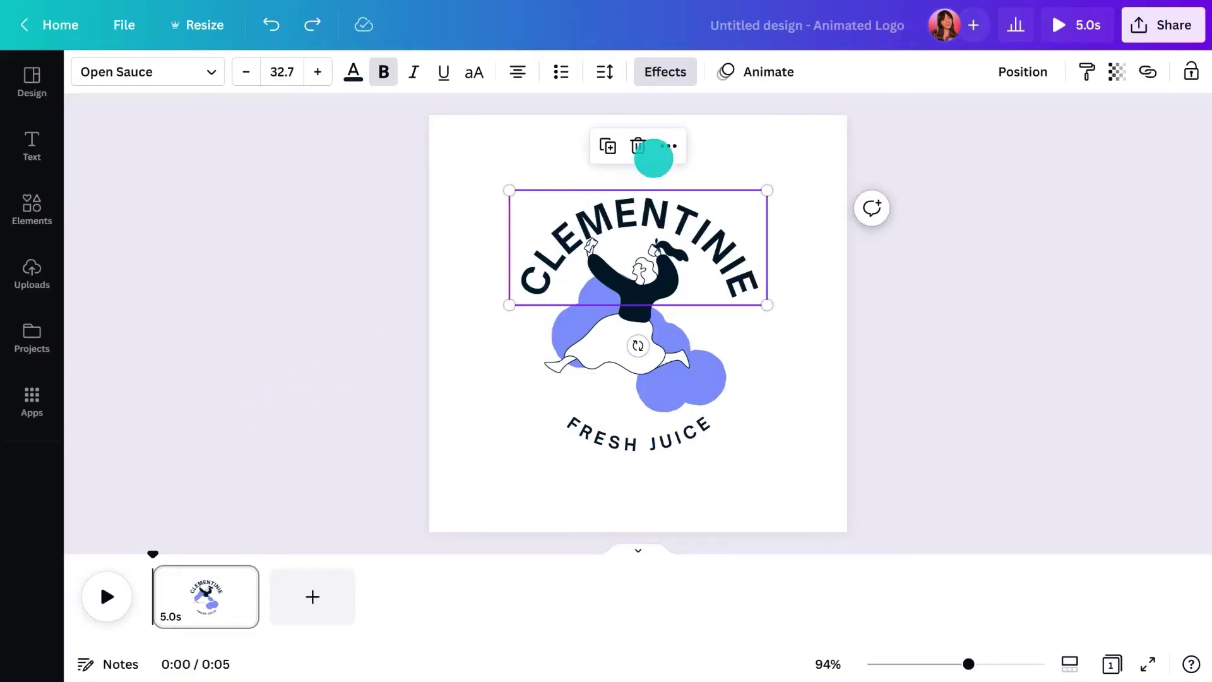
left_click(749, 71)
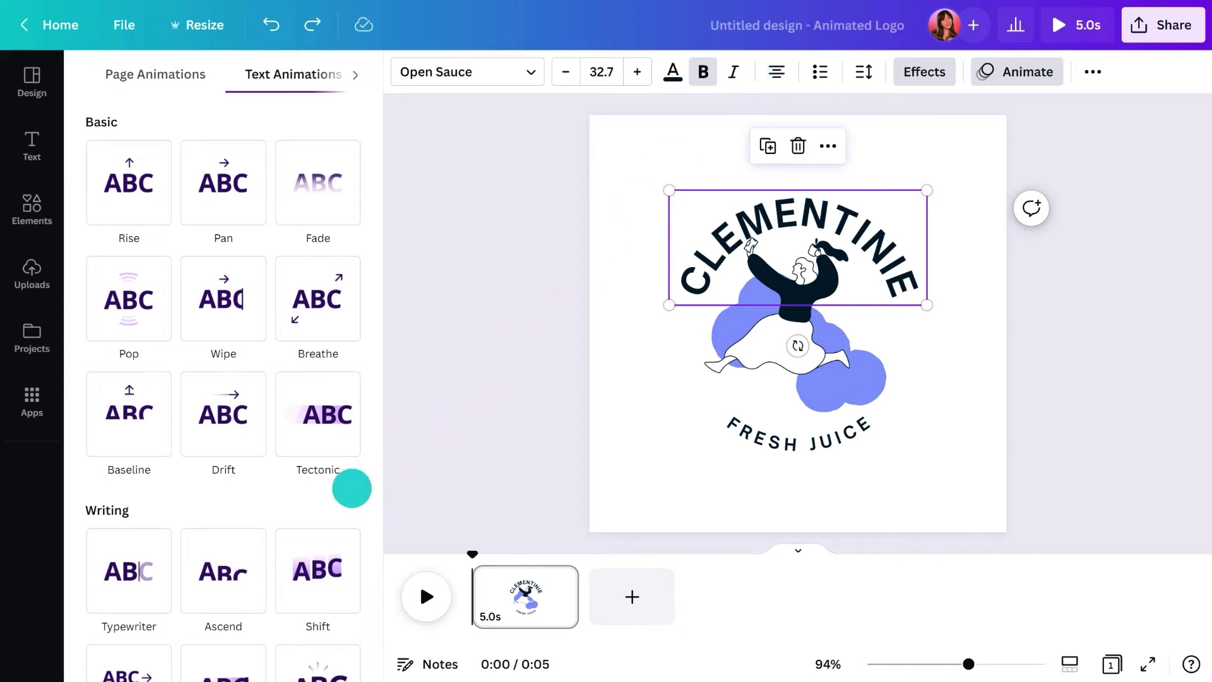
scroll(352, 487, "down", 3)
left_click(352, 488)
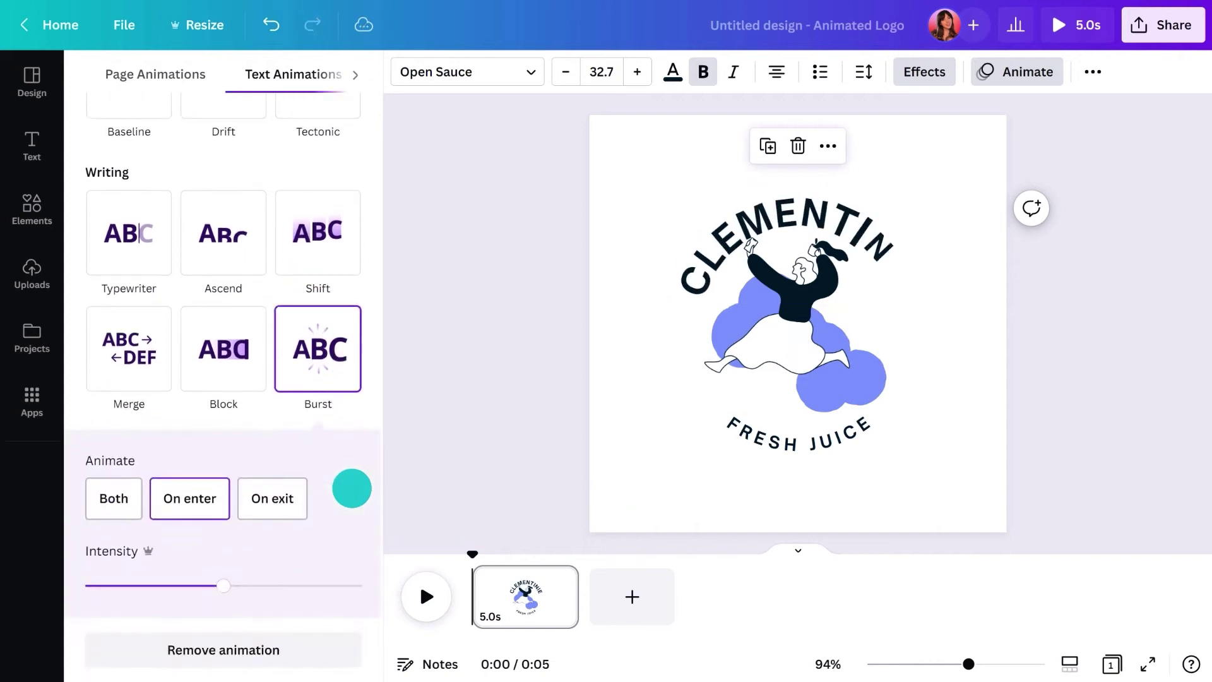
Step: Apply the Pan animation on enter to the leaping woman and the blue cloud shape together
left_click(747, 341)
left_click(806, 387, "shift")
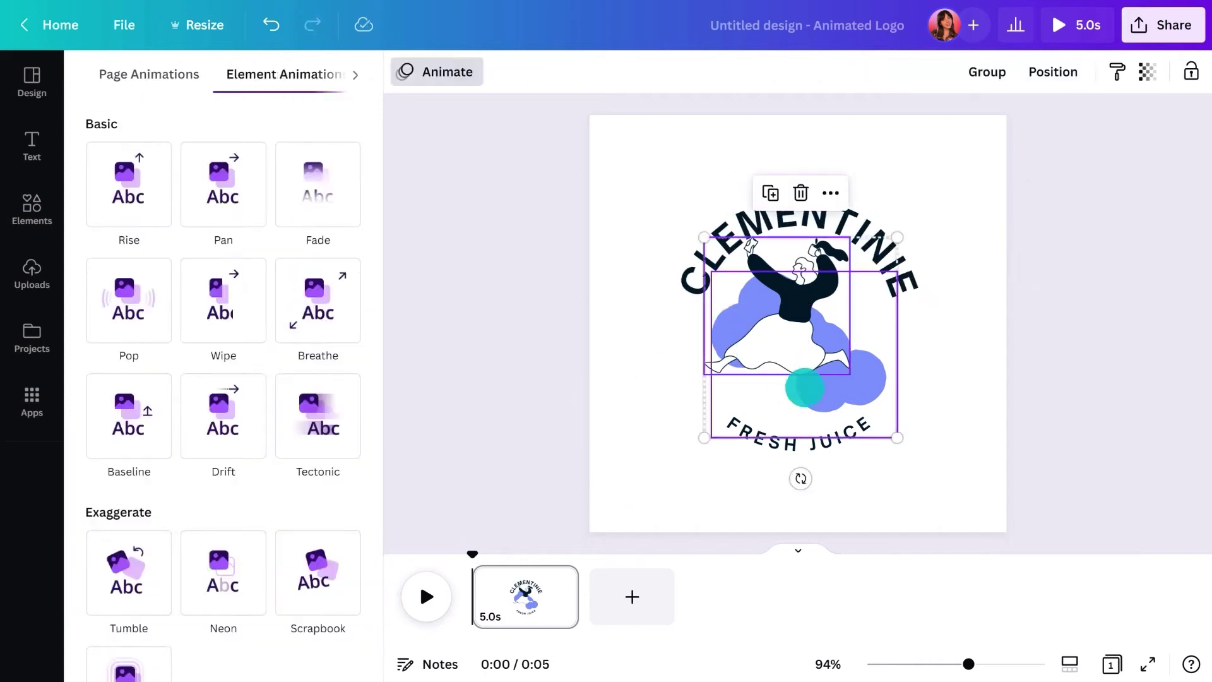
left_click(238, 209)
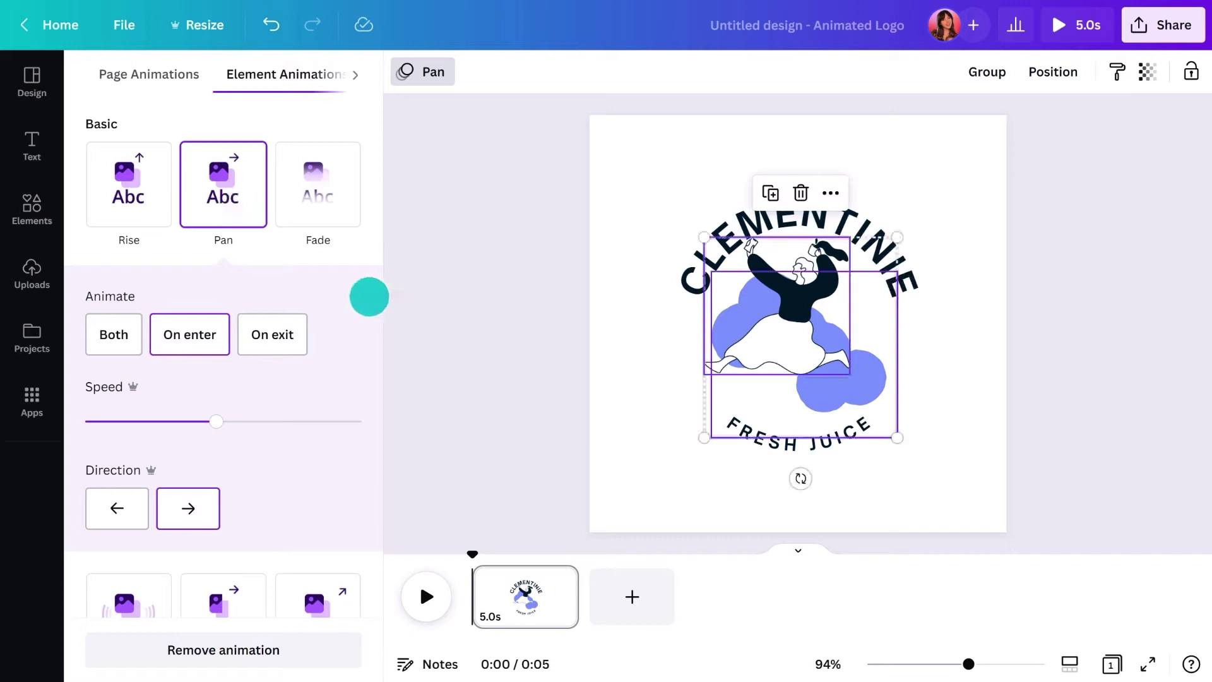
left_click(373, 297)
Step: Delete the blue cloud shape behind the leaping woman while keeping the woman in place
left_click(650, 320, "shift")
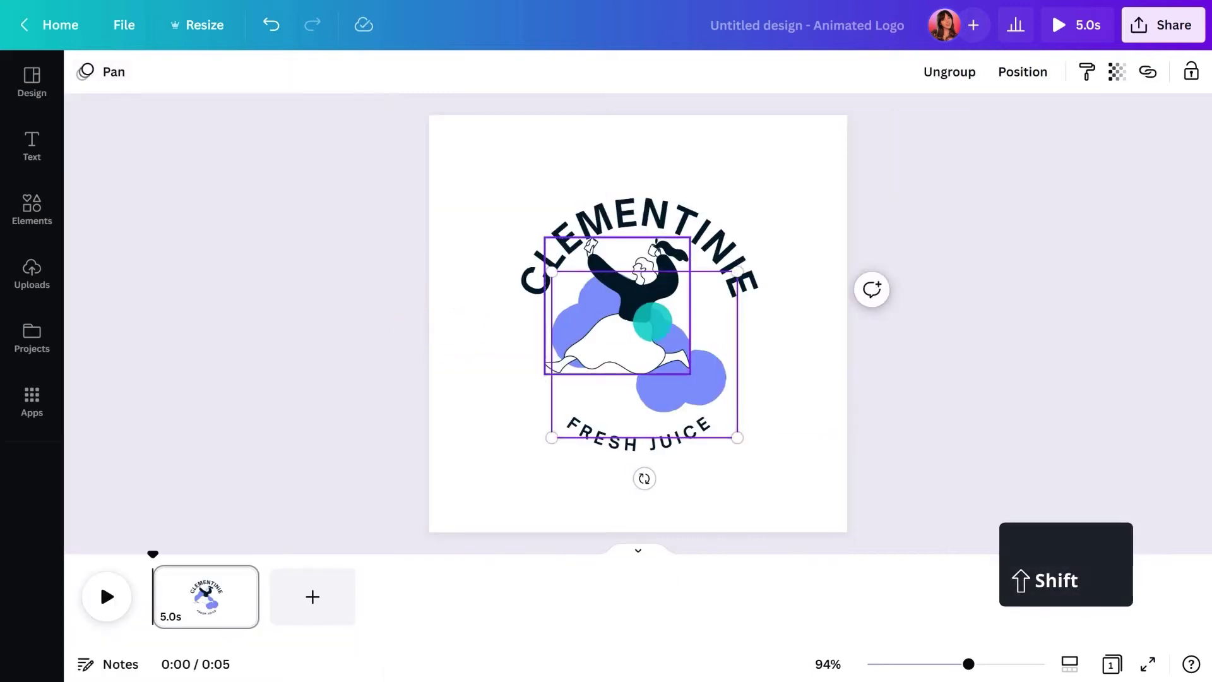
key("Delete")
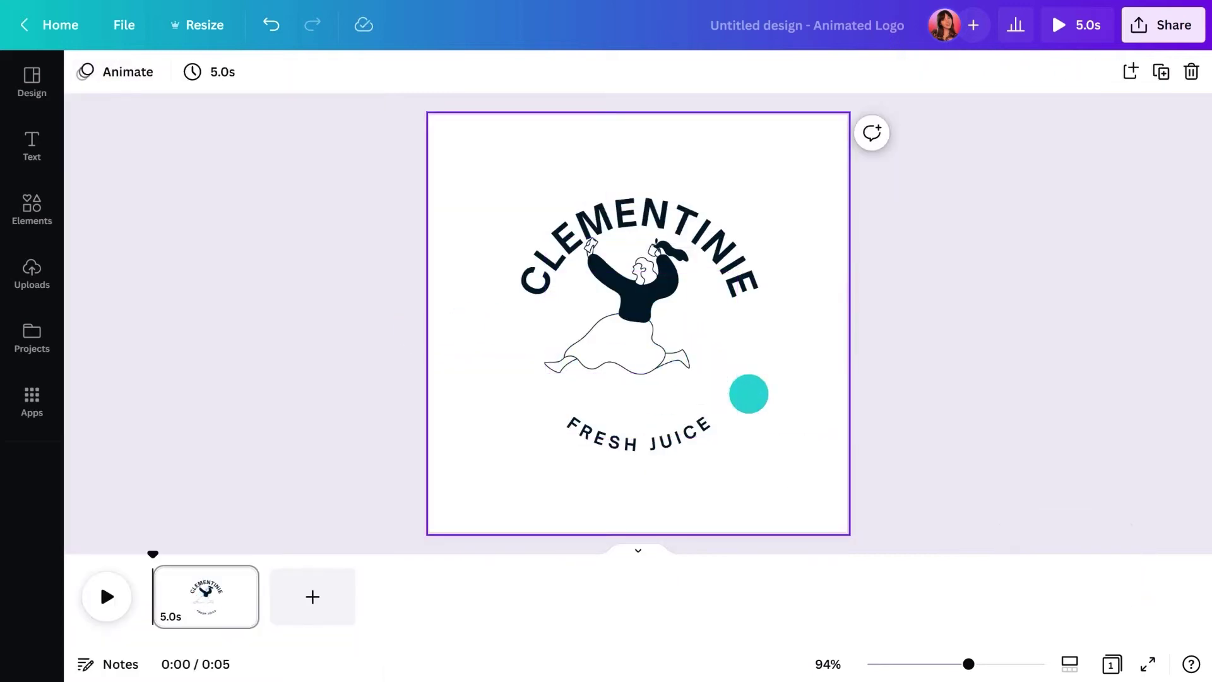
Step: Search the elements for "fruit" graphics and filter the results to animated ones
left_click(31, 208)
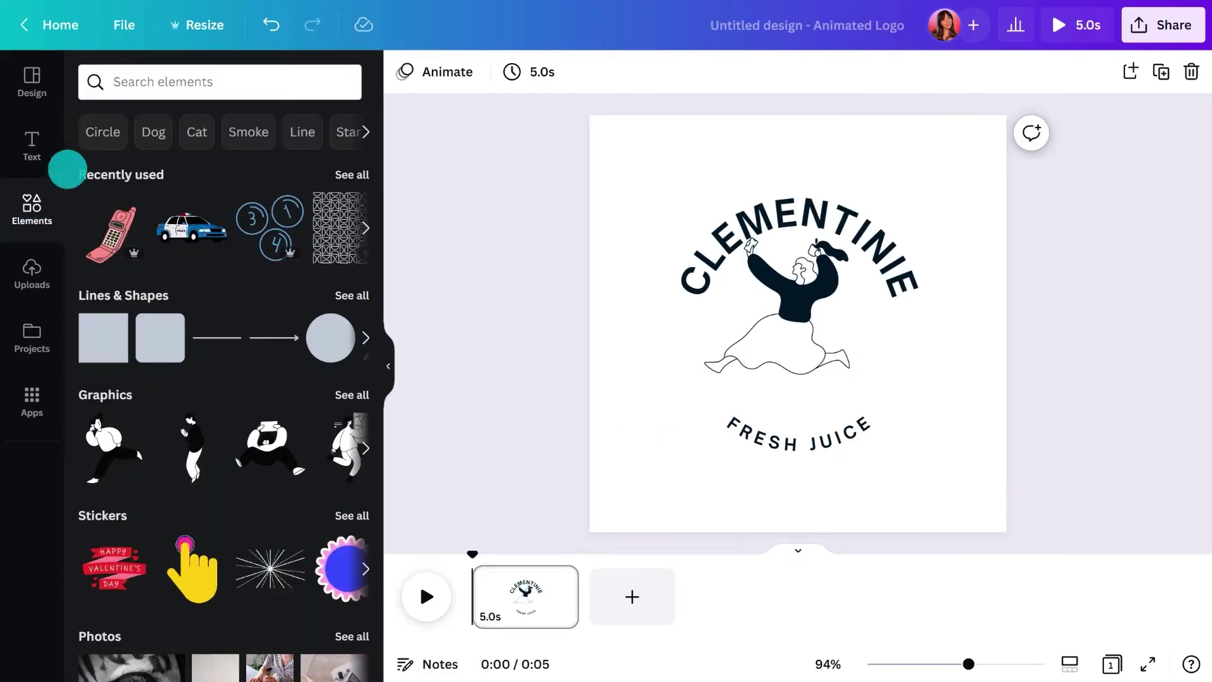
left_click(163, 84)
type("fruit")
key("Return")
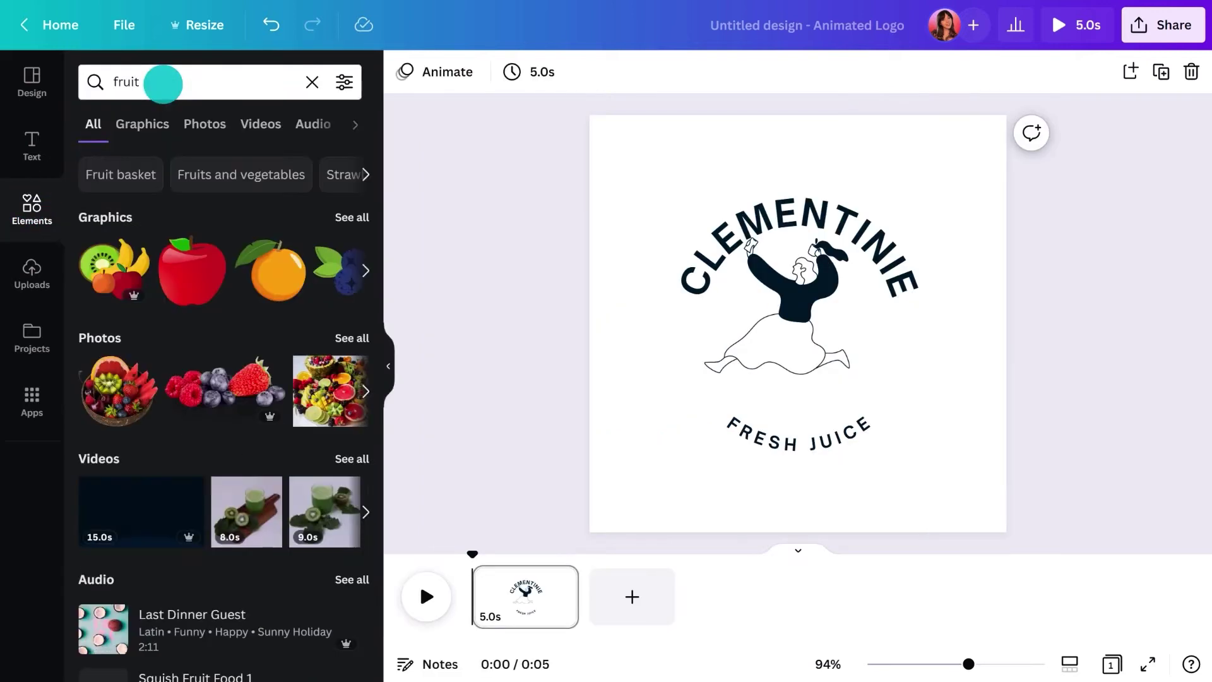
left_click(156, 121)
left_click(350, 81)
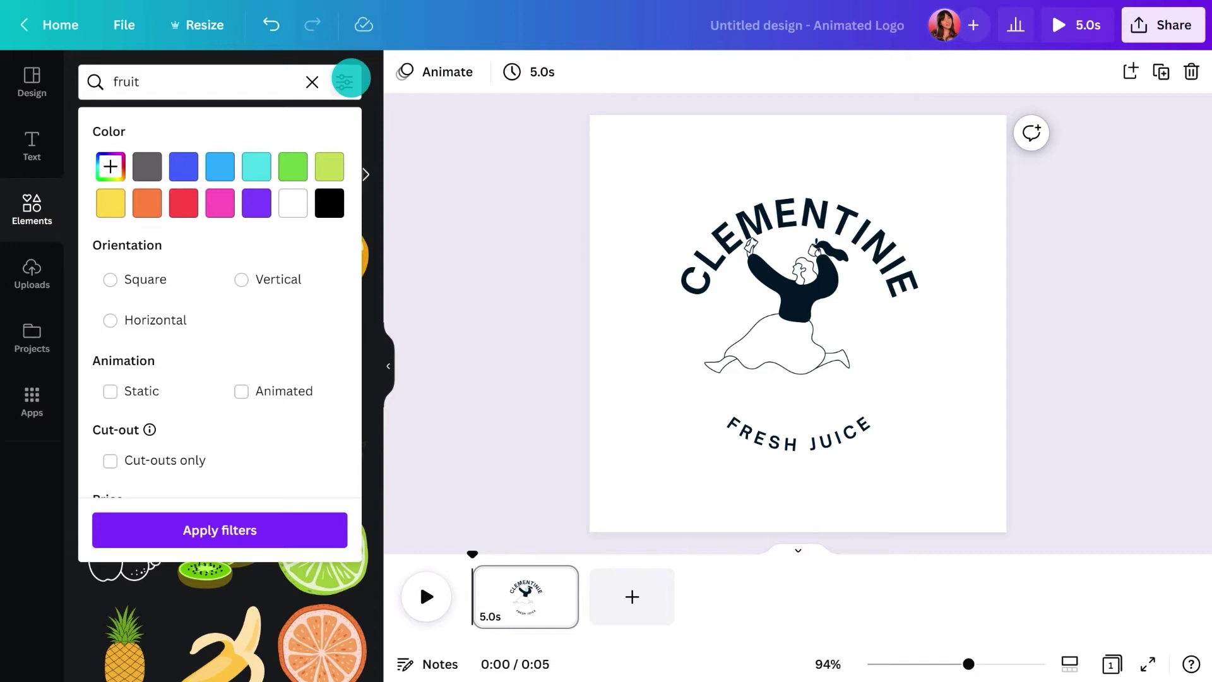
left_click(241, 389)
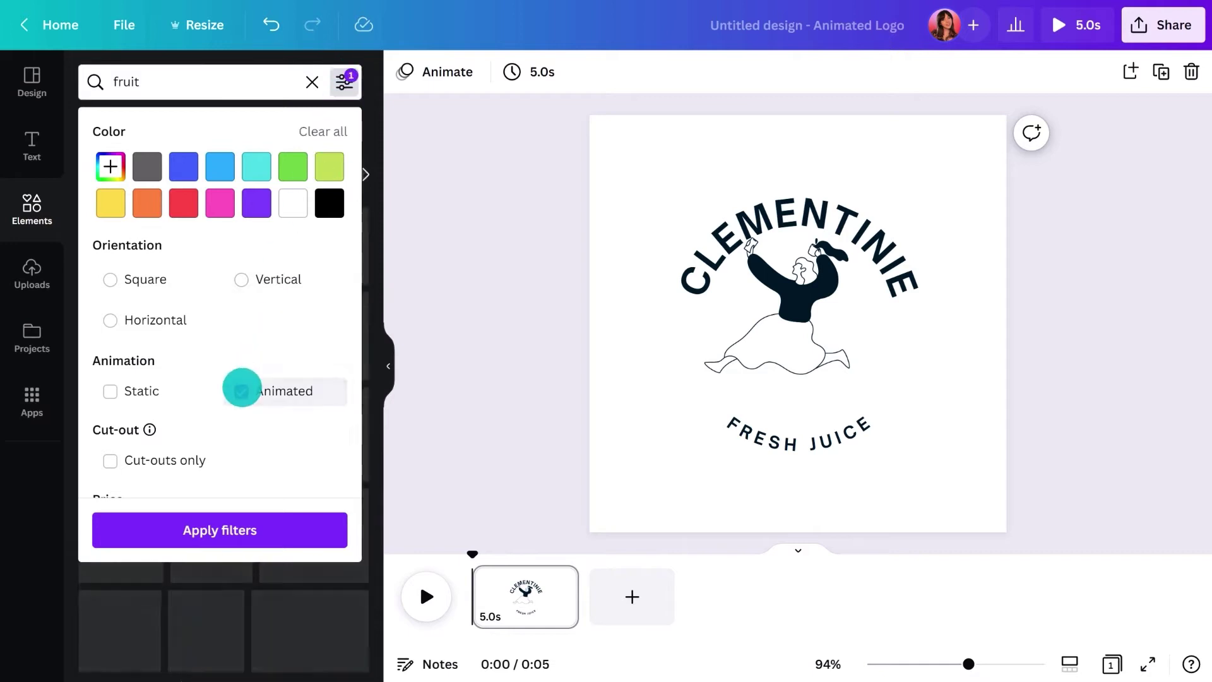
left_click(211, 530)
Step: Add the animated purple berries graphic, scaled down behind the leaping woman, and play back the animation
scroll(211, 529, "down", 10)
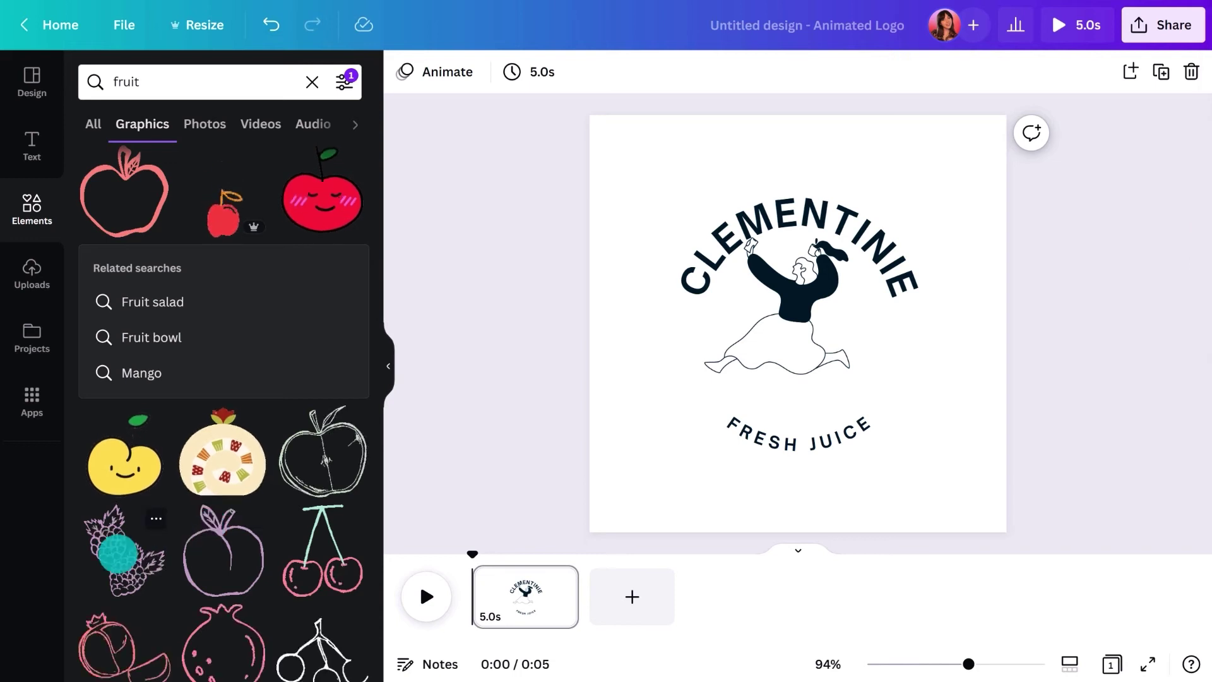
left_click(118, 553)
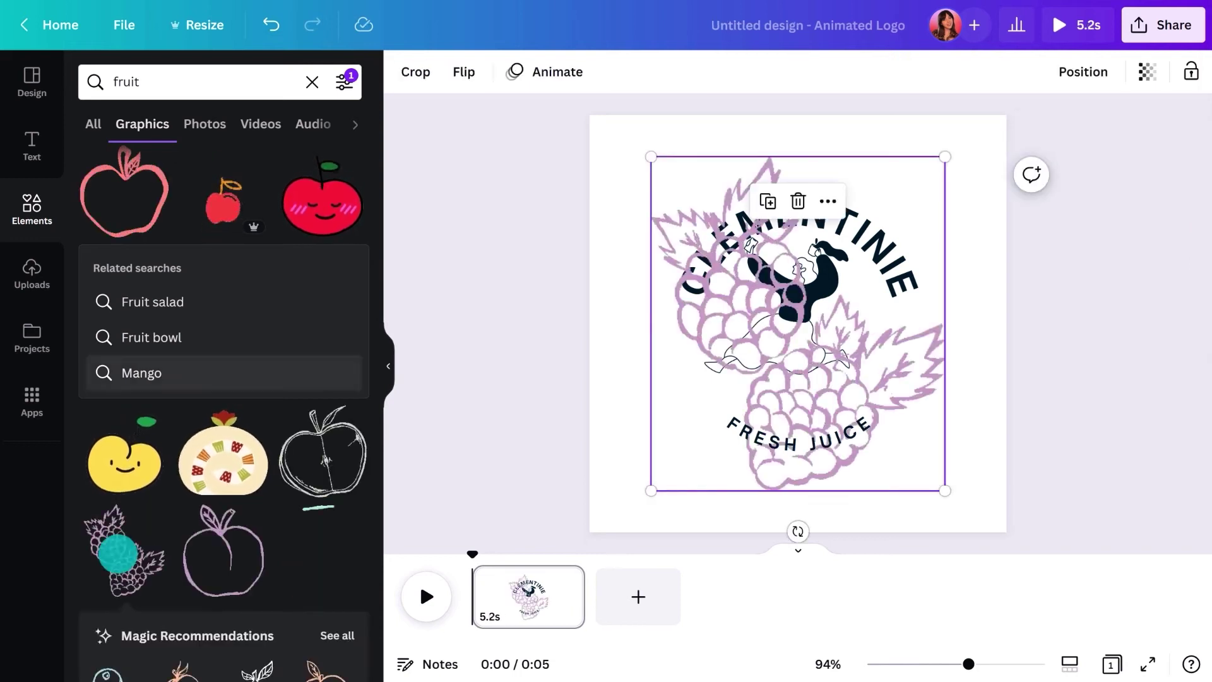
left_click(383, 358)
left_click_drag(786, 157, 706, 230)
left_click(207, 312)
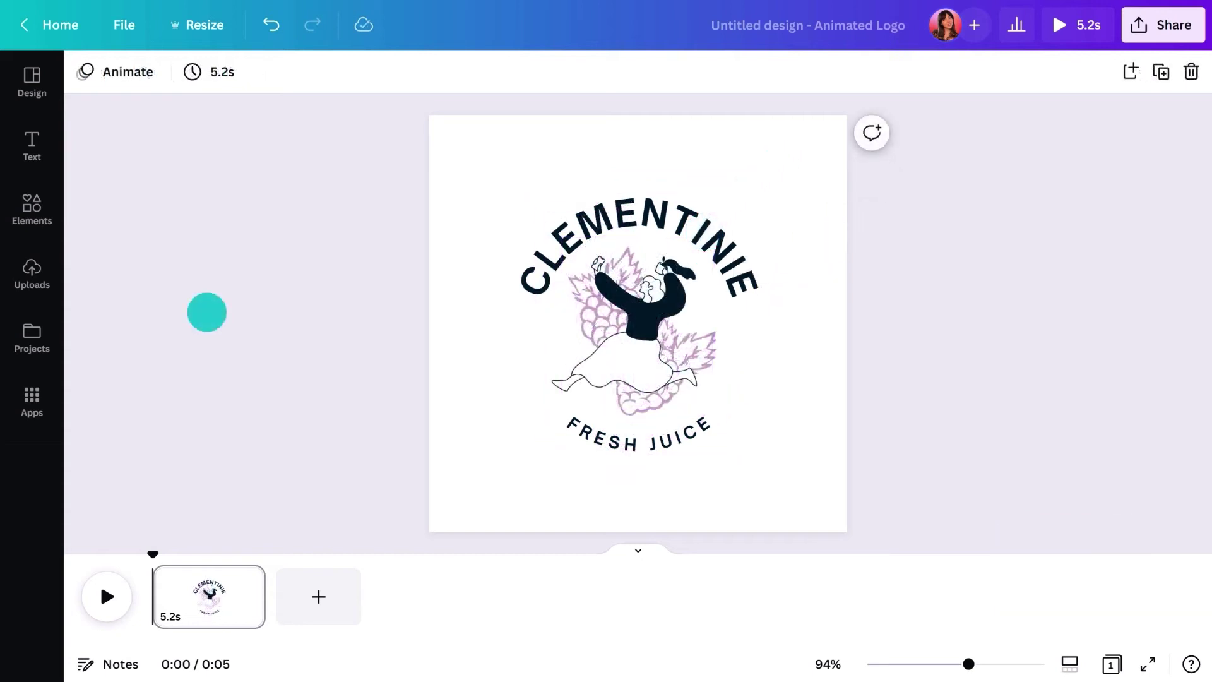
left_click(124, 592)
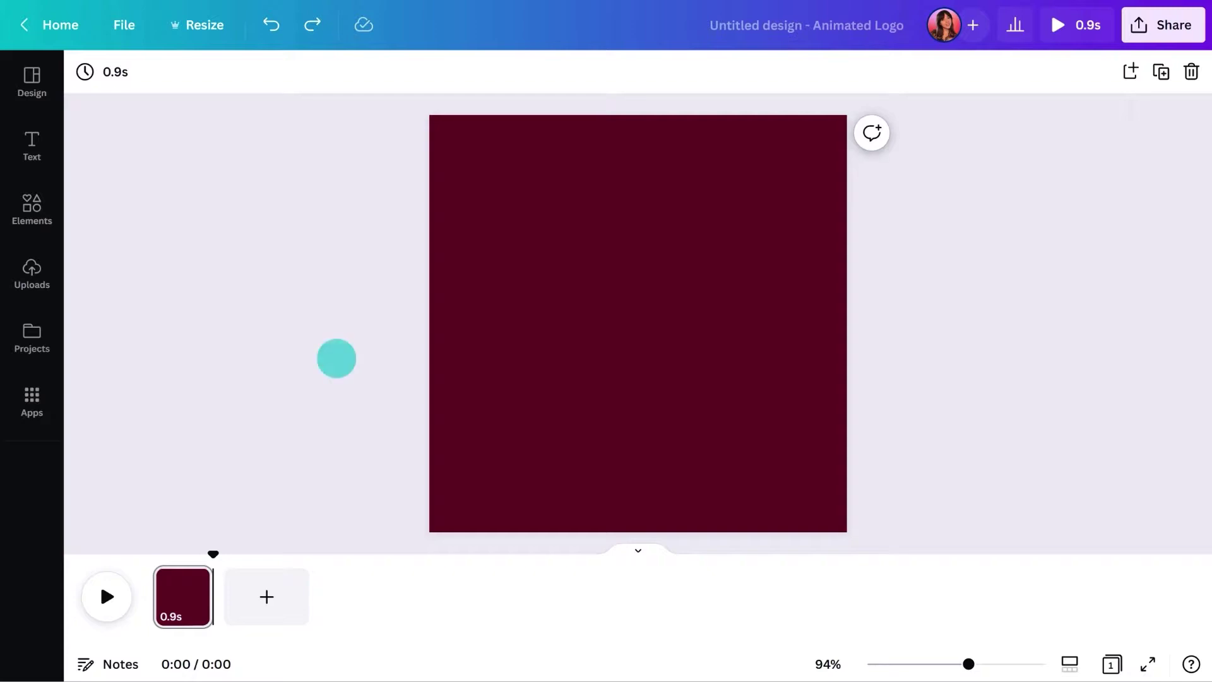
Step: Search the elements for "wheel of cheese" and limit the results to graphics
left_click(57, 221)
left_click(206, 82)
type("wheel of cheese")
key("Return")
left_click(142, 124)
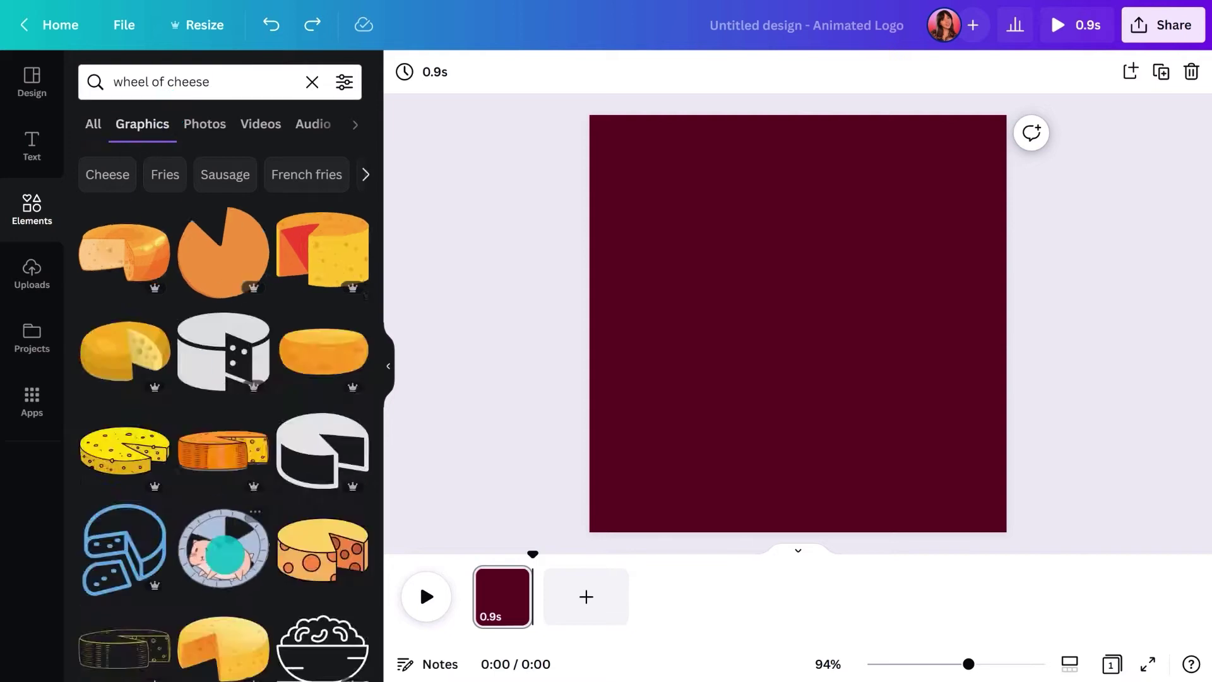
Step: Add the round cheese wheel with a cut wedge to the maroon page and enlarge it to fill most of the page
scroll(225, 552, "down", 7)
left_click(294, 324)
left_click(387, 367)
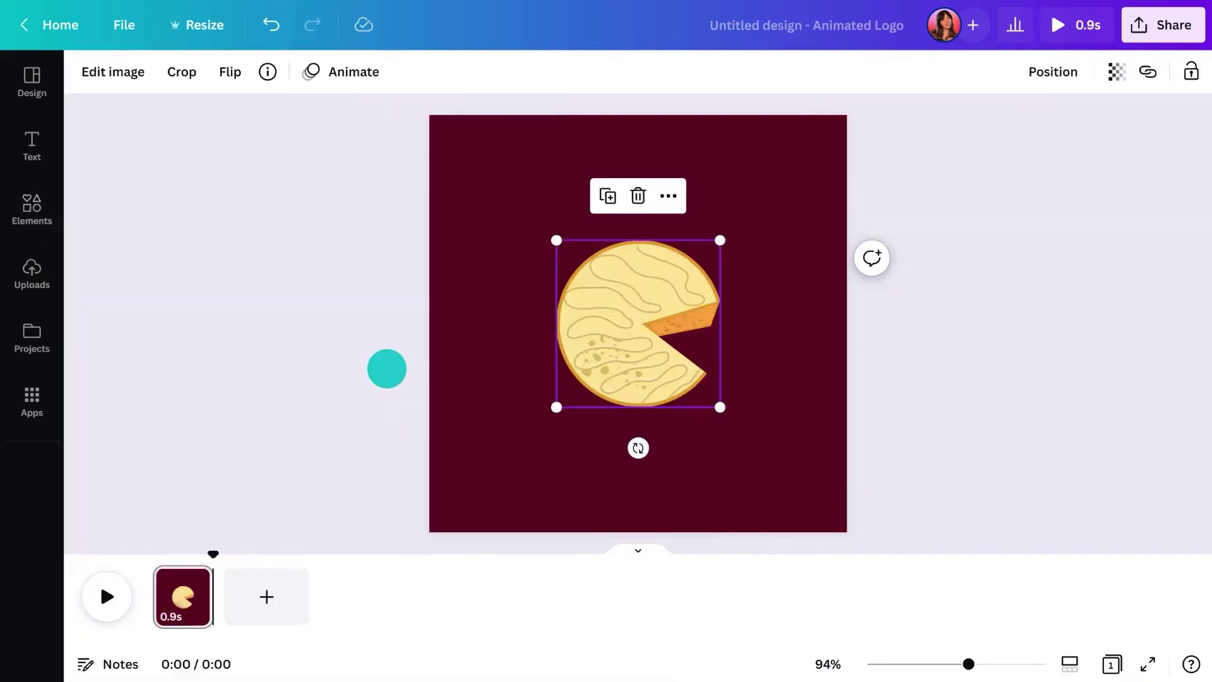
left_click_drag(722, 239, 804, 165)
left_click(1009, 273)
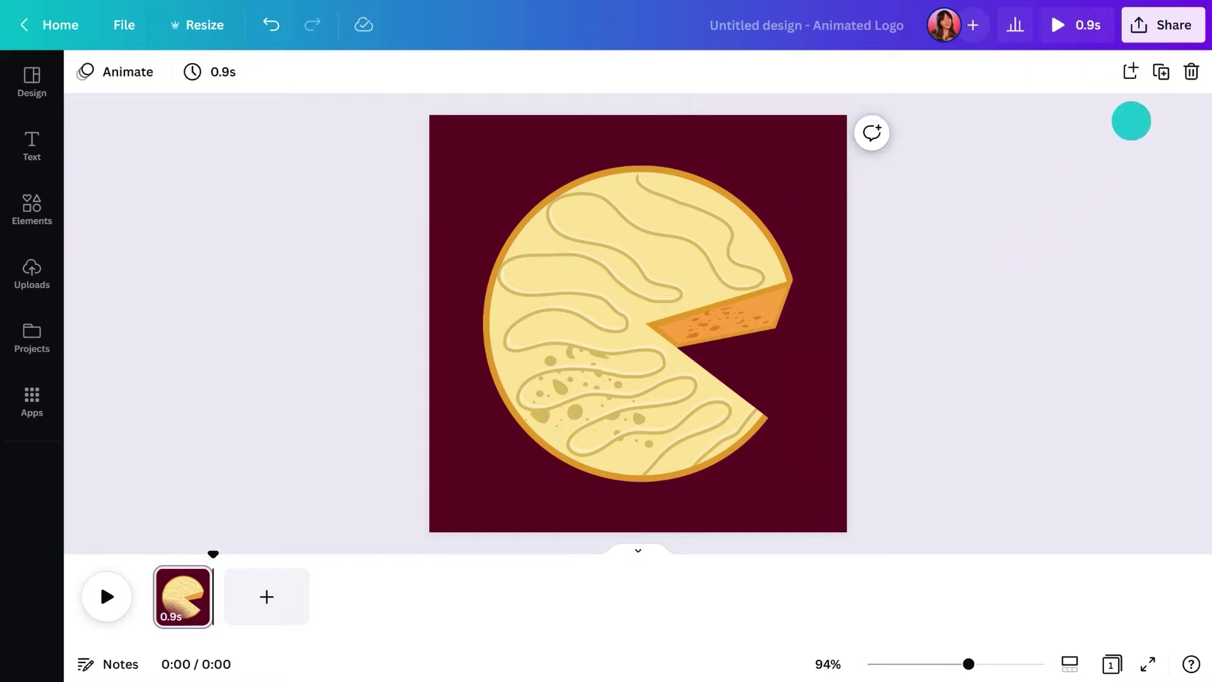
Step: Duplicate the cheese page, then shrink the copy's cheese wheel in the centre and rotate it half a turn
left_click(1165, 72)
left_click(785, 168)
left_click_drag(785, 168, 671, 289)
left_click_drag(638, 382, 639, 184)
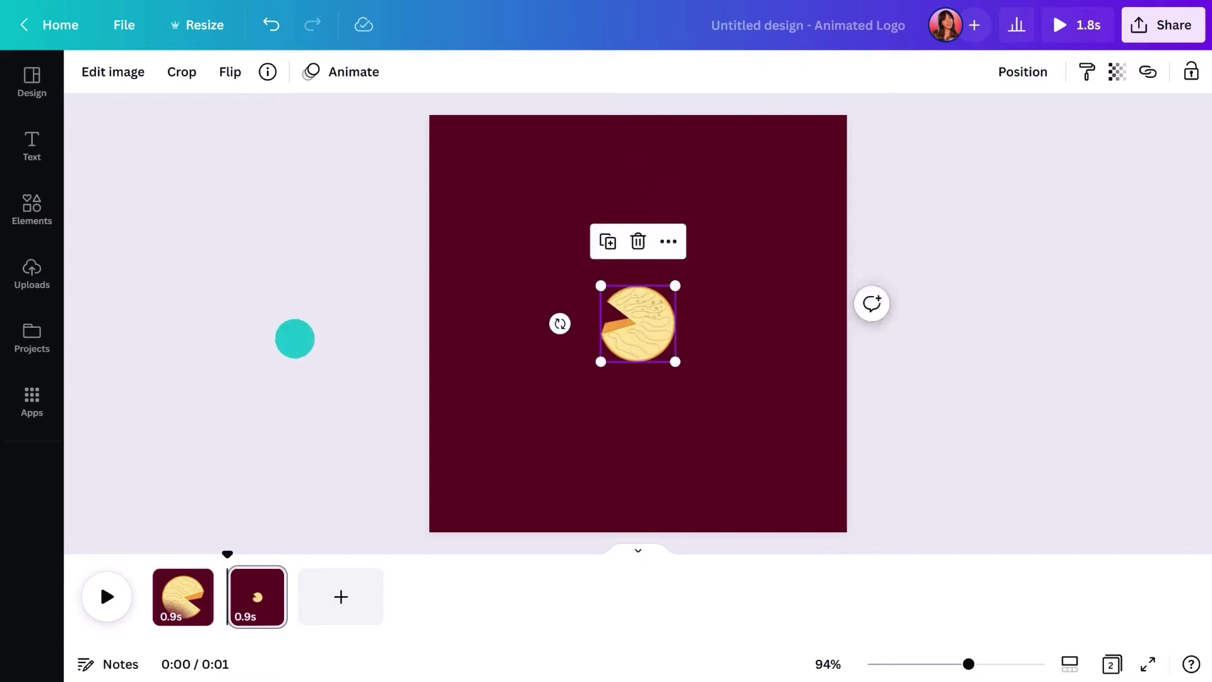
key("Escape")
Step: Duplicate both cheese pages and order the four pages so the large and small wheels alternate
key("ctrl+d")
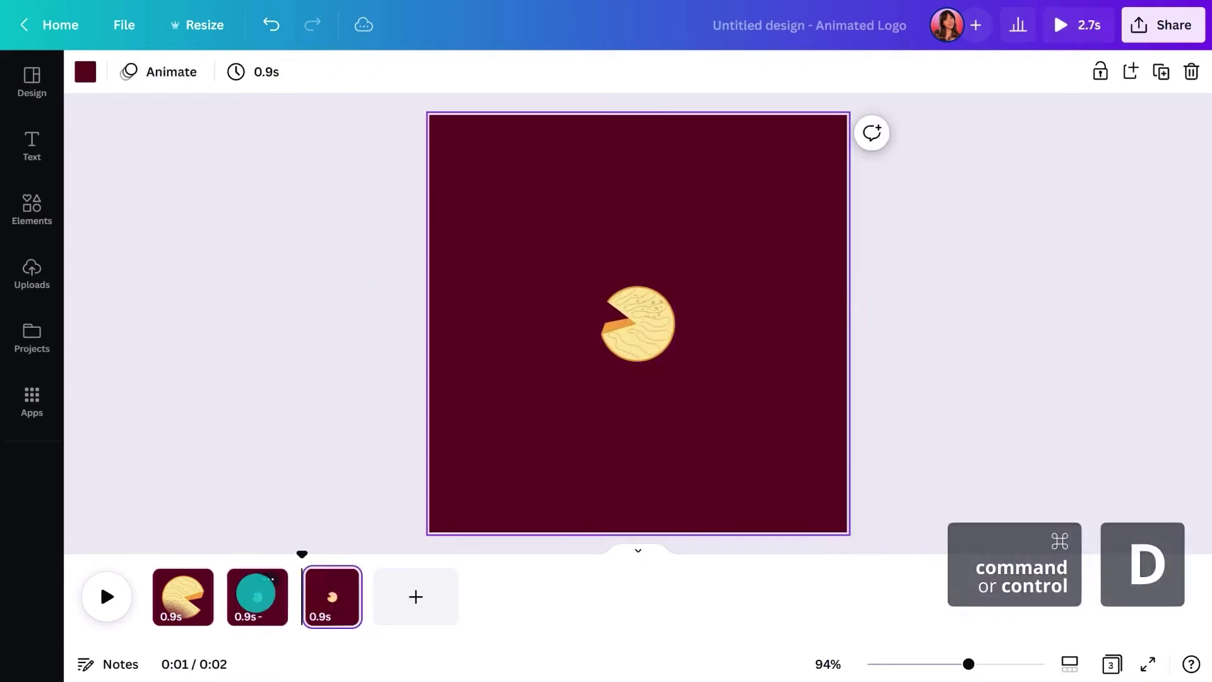
left_click(183, 597)
key("ctrl+d")
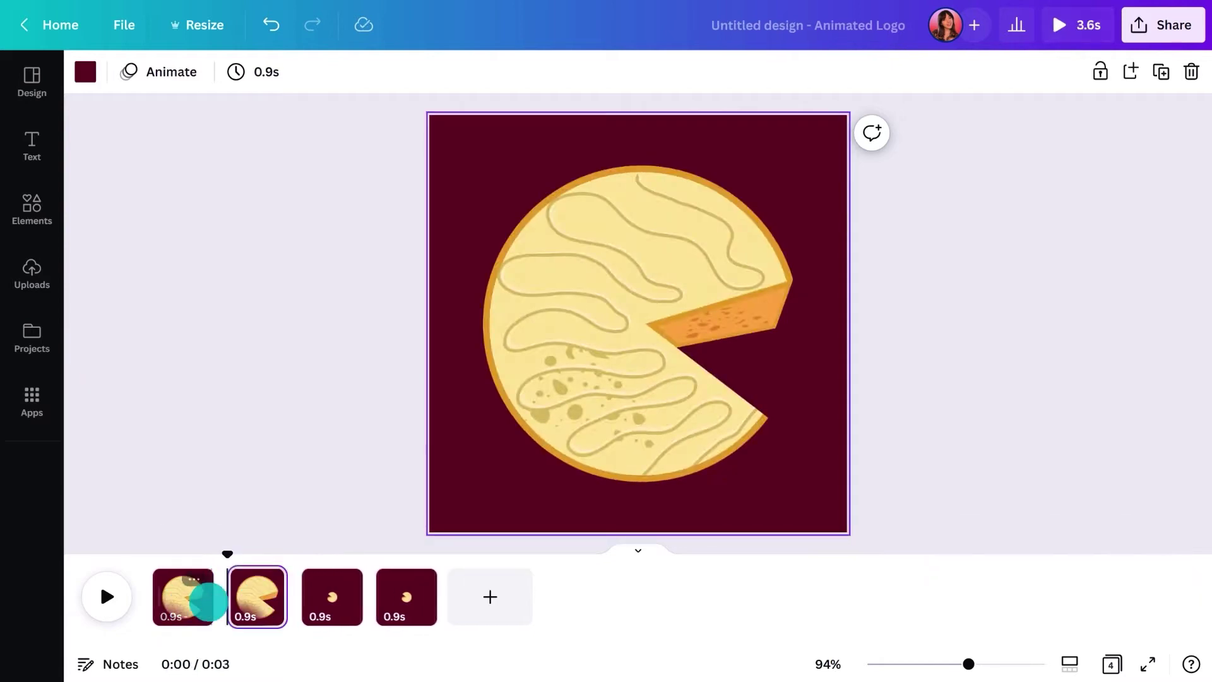
left_click_drag(294, 599, 341, 596)
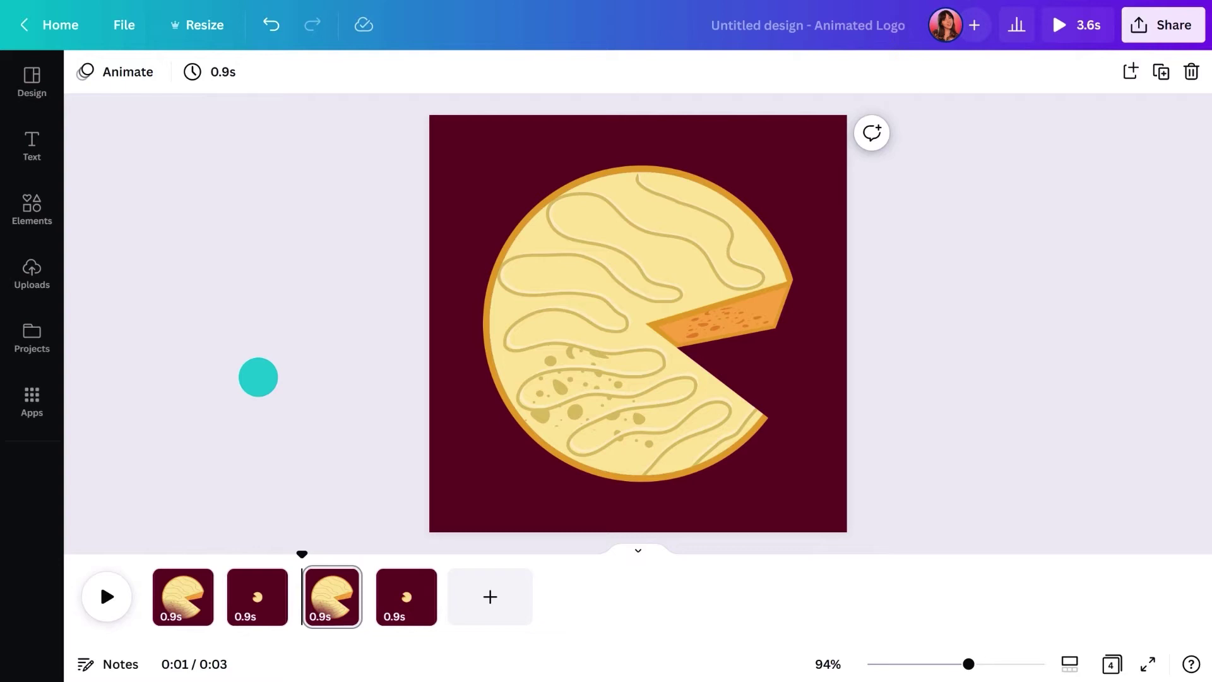
Step: Apply the Match & Move transition between all four cheese pages and return the playhead to the start
mouse_move(231, 583)
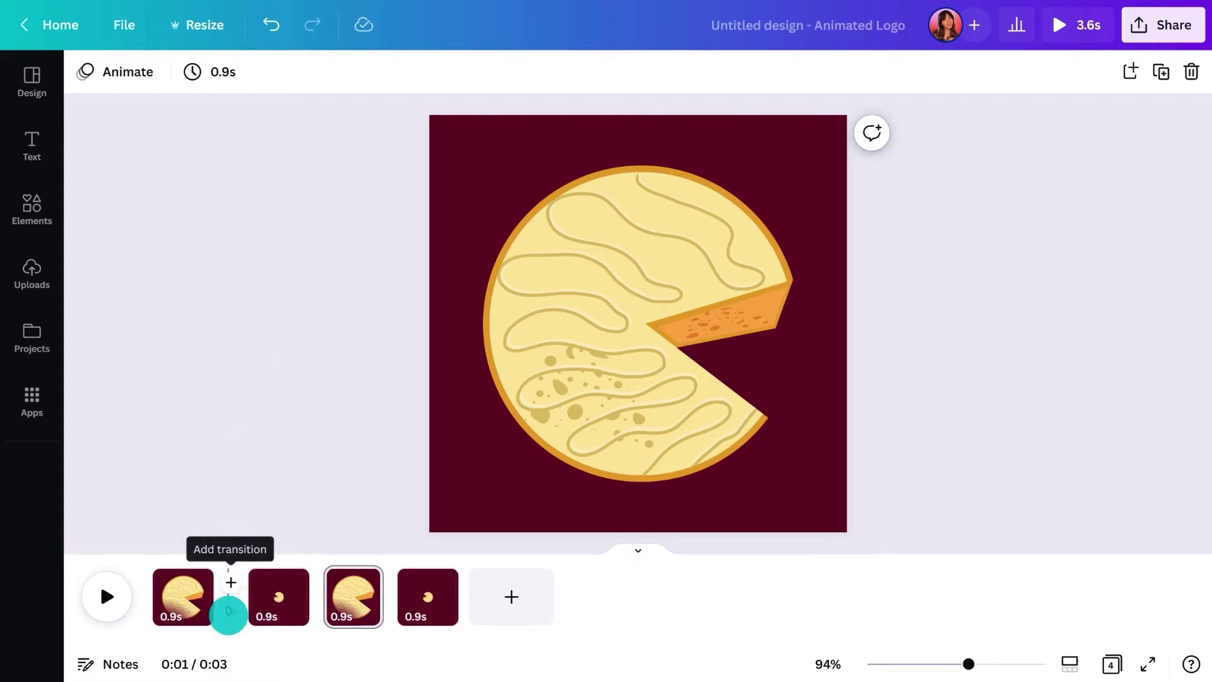
left_click(229, 612)
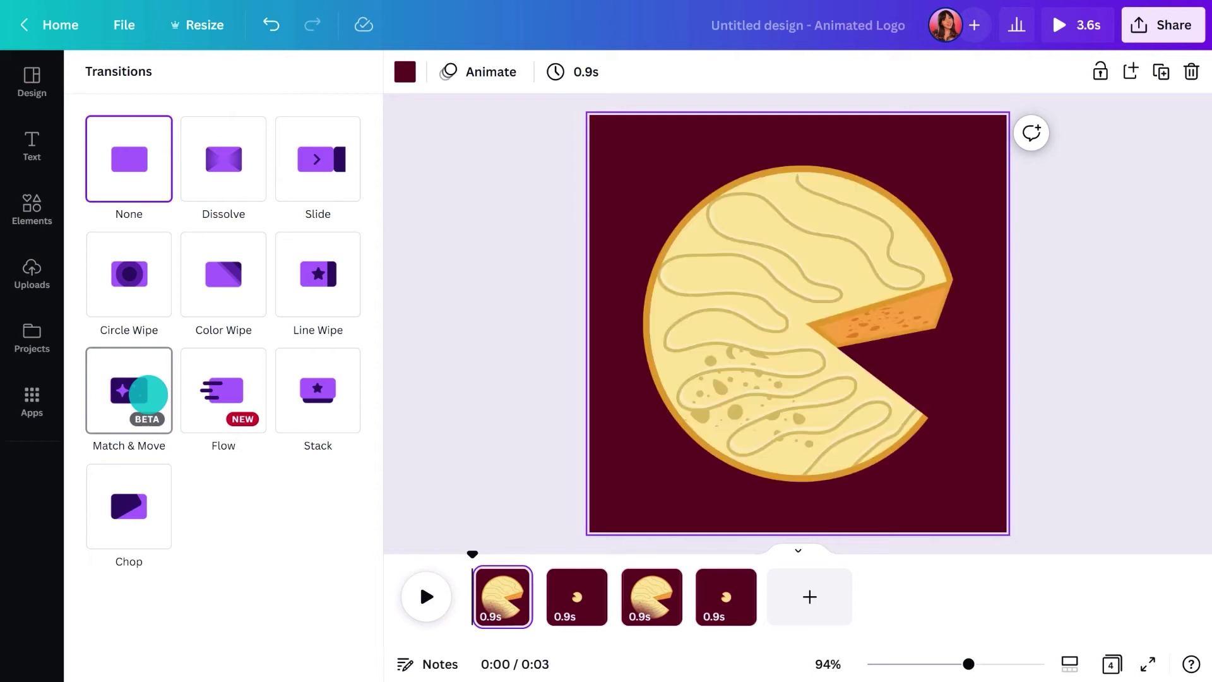
left_click(149, 394)
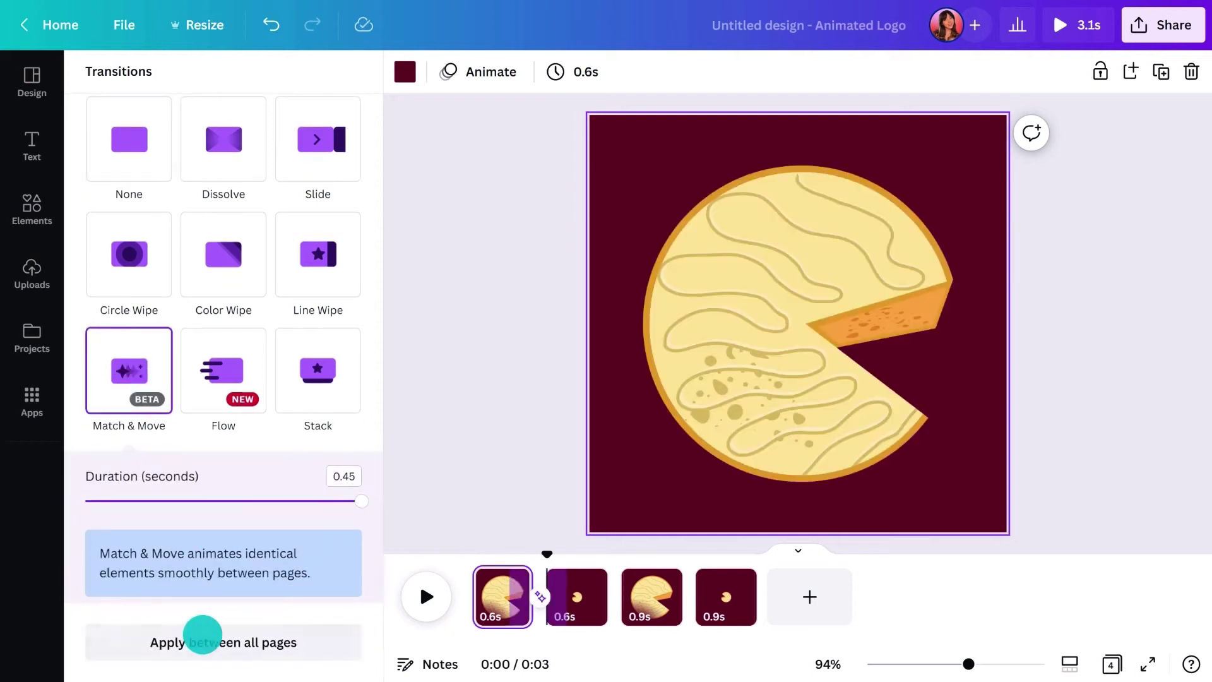
left_click(202, 634)
left_click(447, 371)
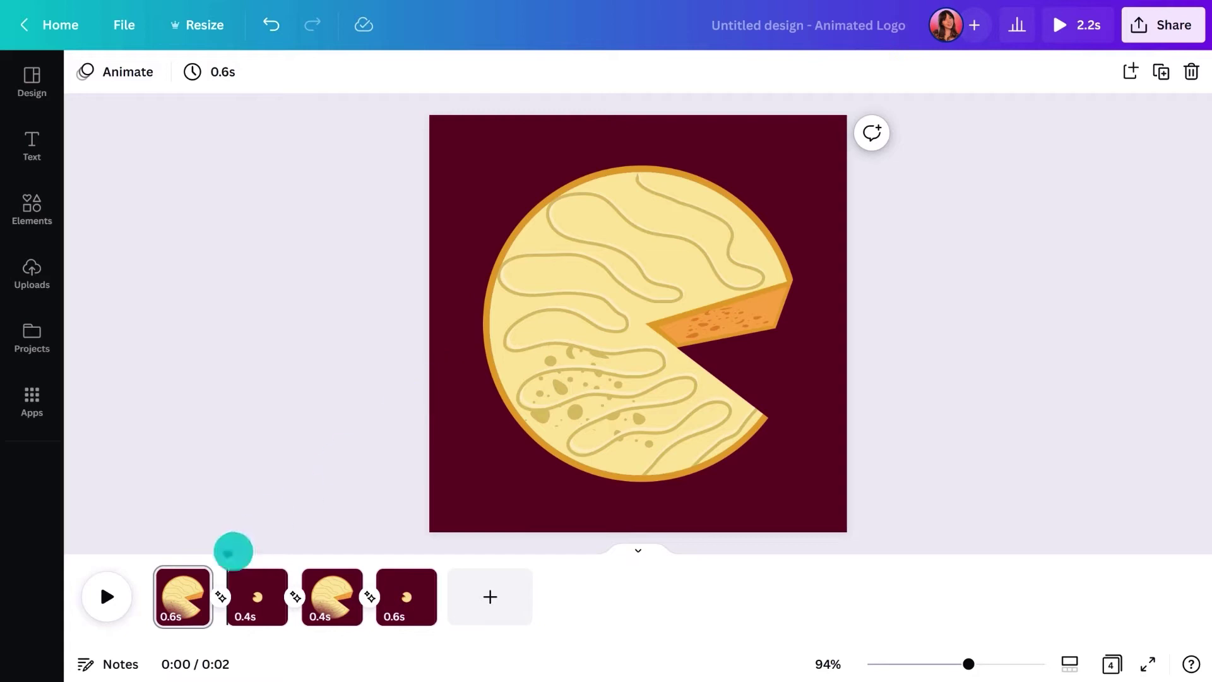
left_click_drag(233, 552, 132, 554)
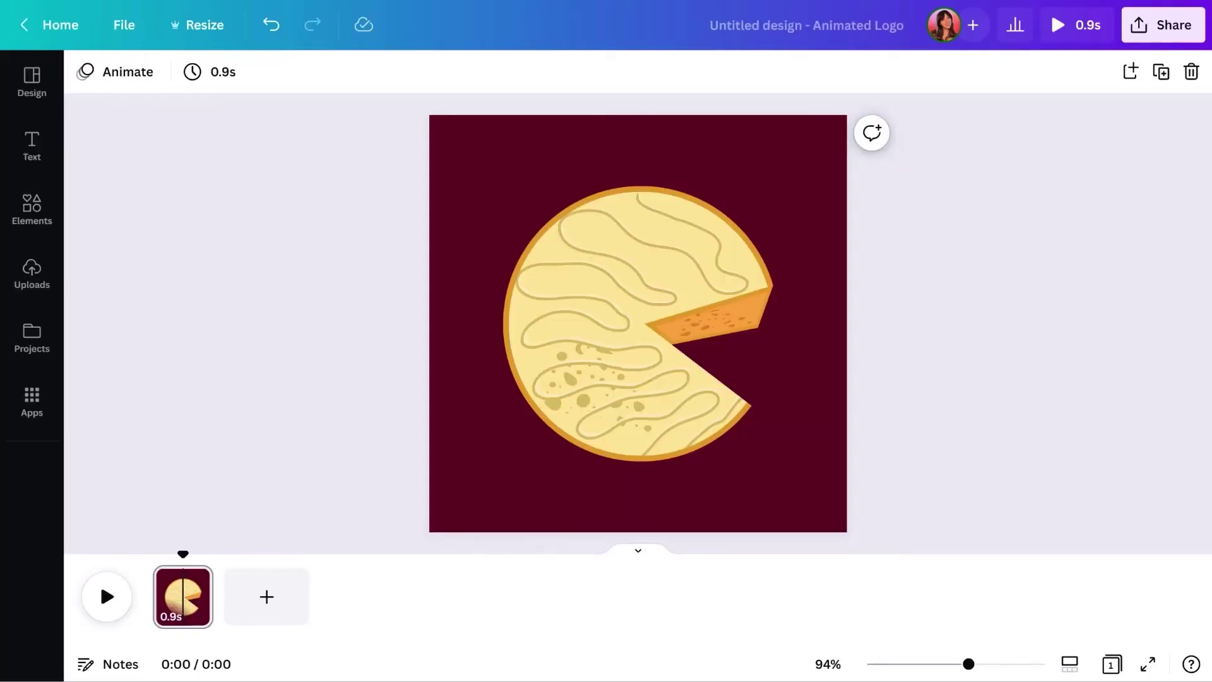
Step: Place the uploaded Gourmet Cheese Co. logo over the cheese wheel and enlarge it to cover the whole page
left_click(28, 277)
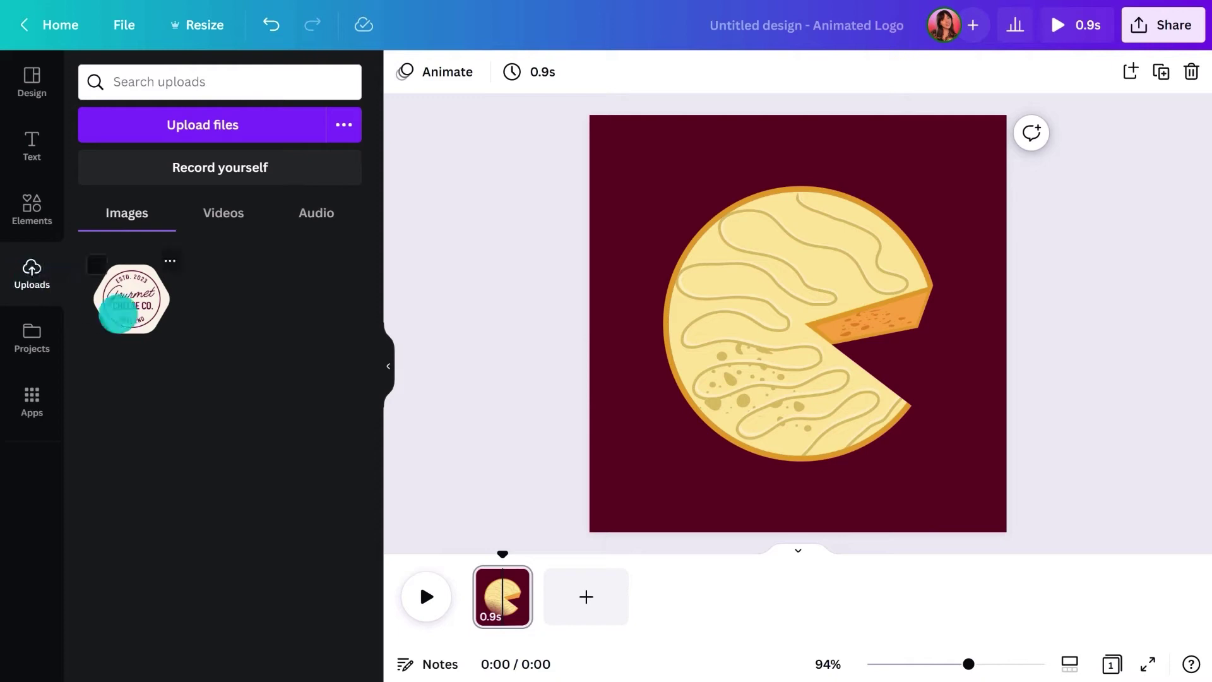
left_click(118, 313)
left_click(389, 366)
left_click_drag(721, 239, 848, 120)
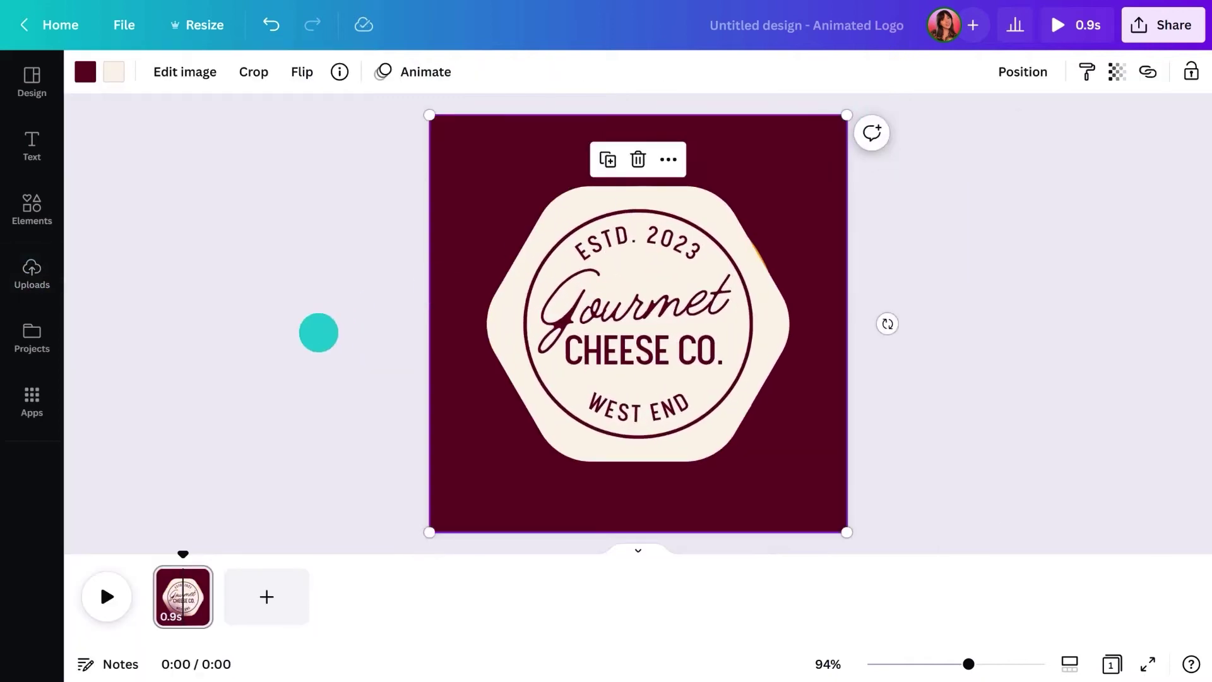
Step: Move the Gourmet Cheese Co. logo off the page to the left of the cheese wheel and rotate it diagonally
left_click_drag(681, 335, 310, 333)
left_click_drag(509, 330, 552, 244)
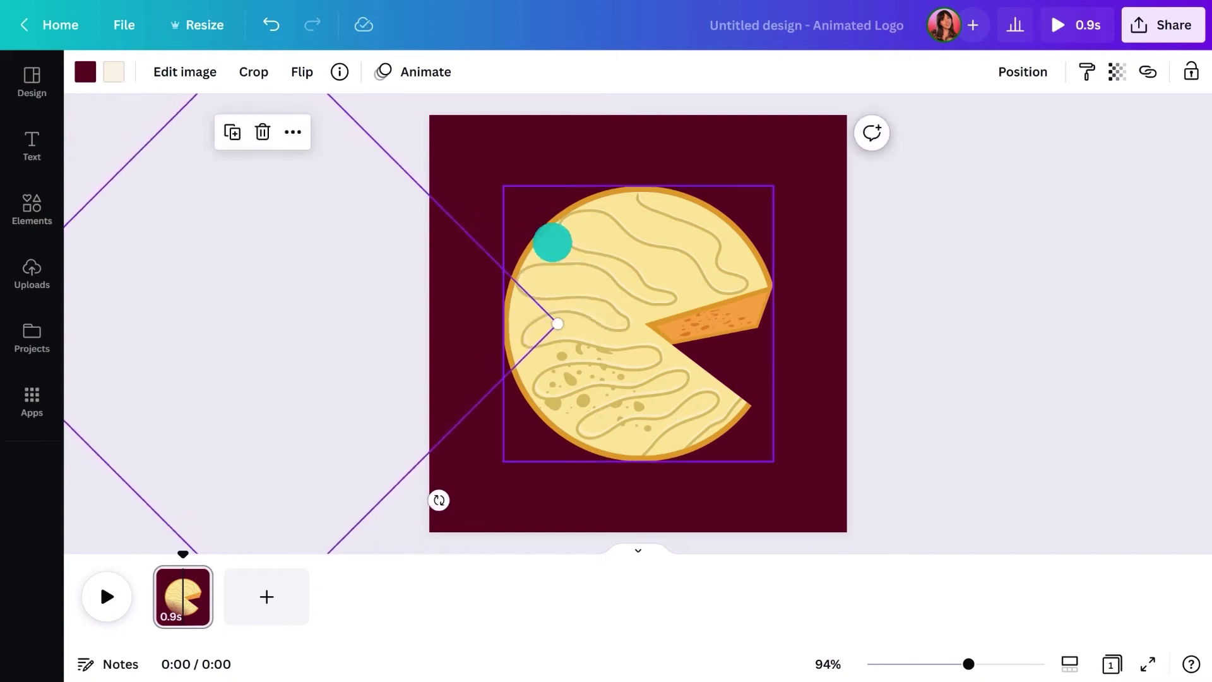
left_click(513, 471)
Step: Duplicate the page and rotate the cheese wheel on the first page by 45°
left_click(1163, 75)
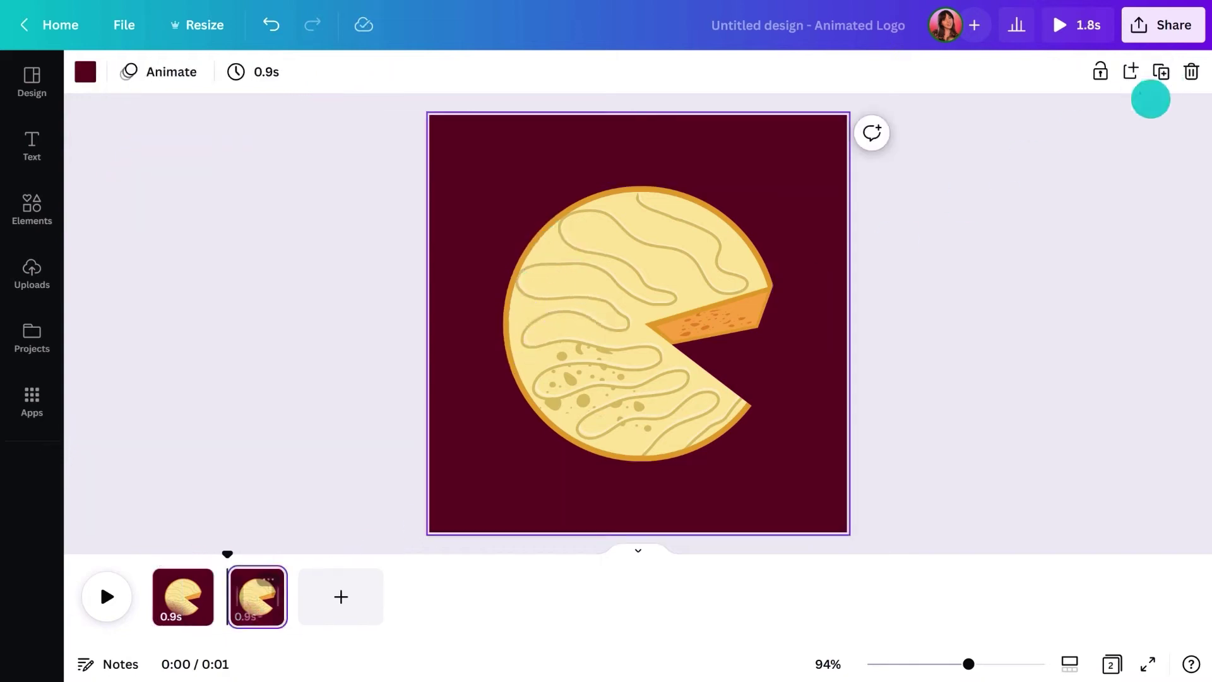
left_click(198, 593)
left_click(639, 358)
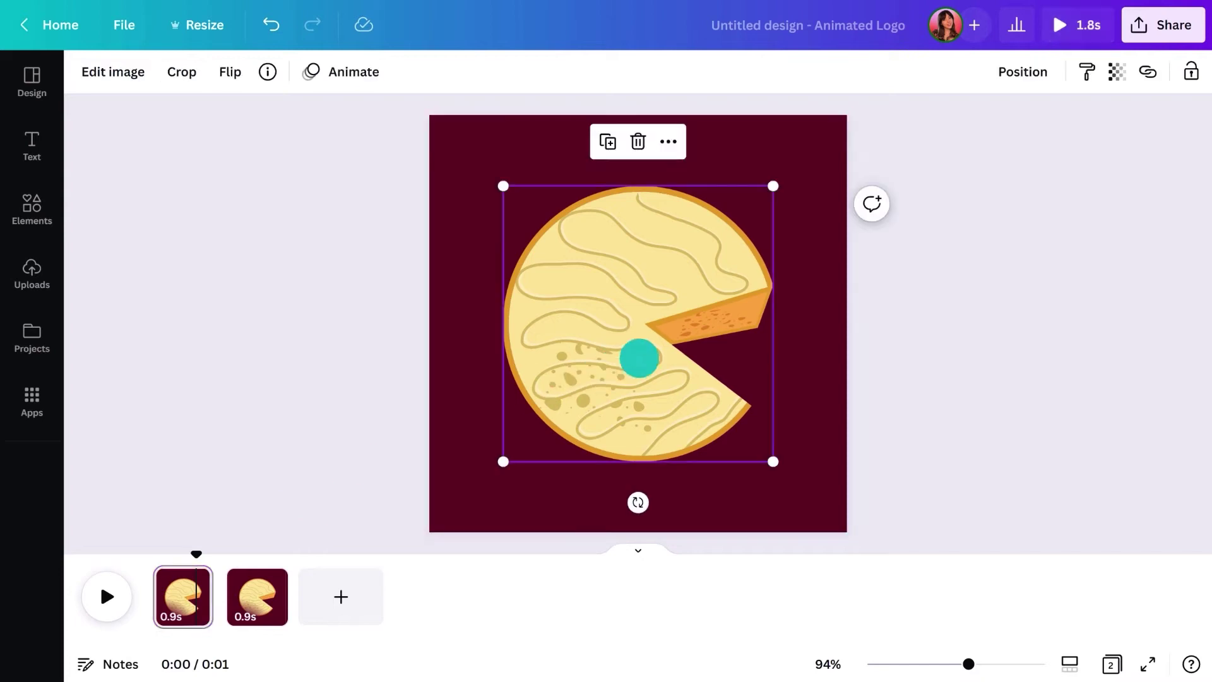
left_click_drag(638, 502, 474, 484)
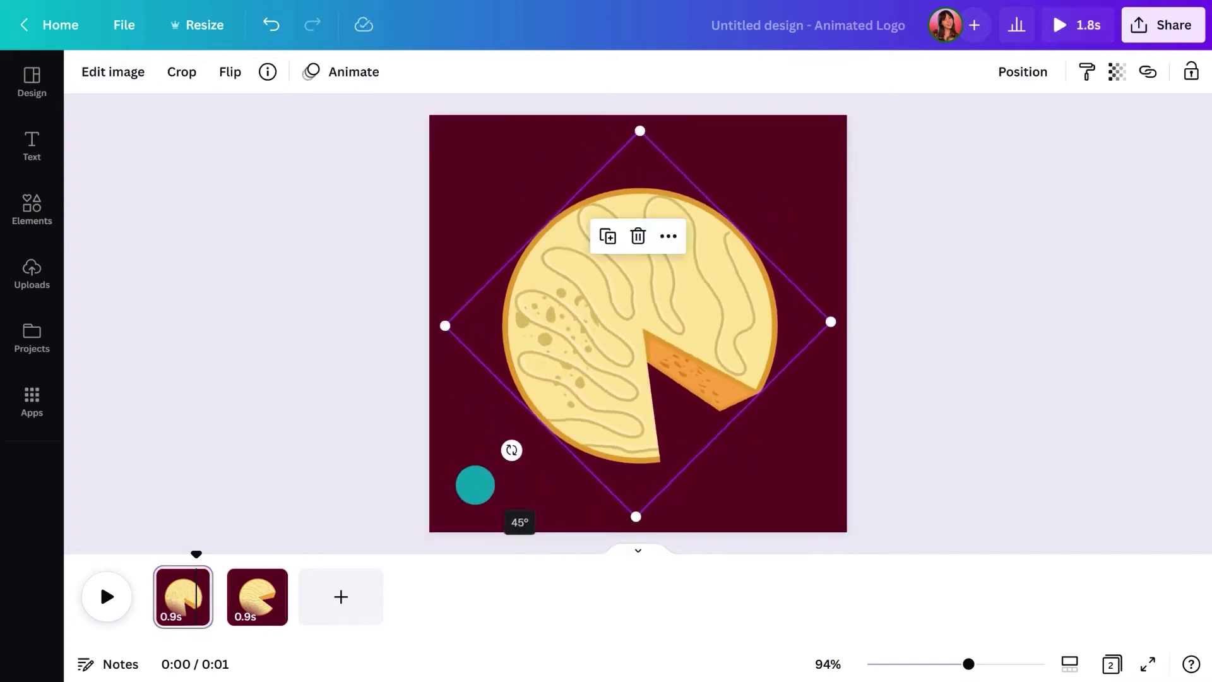
Step: Move the off-page logo straight across to the centre of the first page and rotate it back upright
key("shift")
left_click(453, 402, "shift")
left_click_drag(453, 403, 827, 401)
left_click(834, 472)
left_click(756, 436)
left_click_drag(810, 496, 645, 528)
left_click(638, 498)
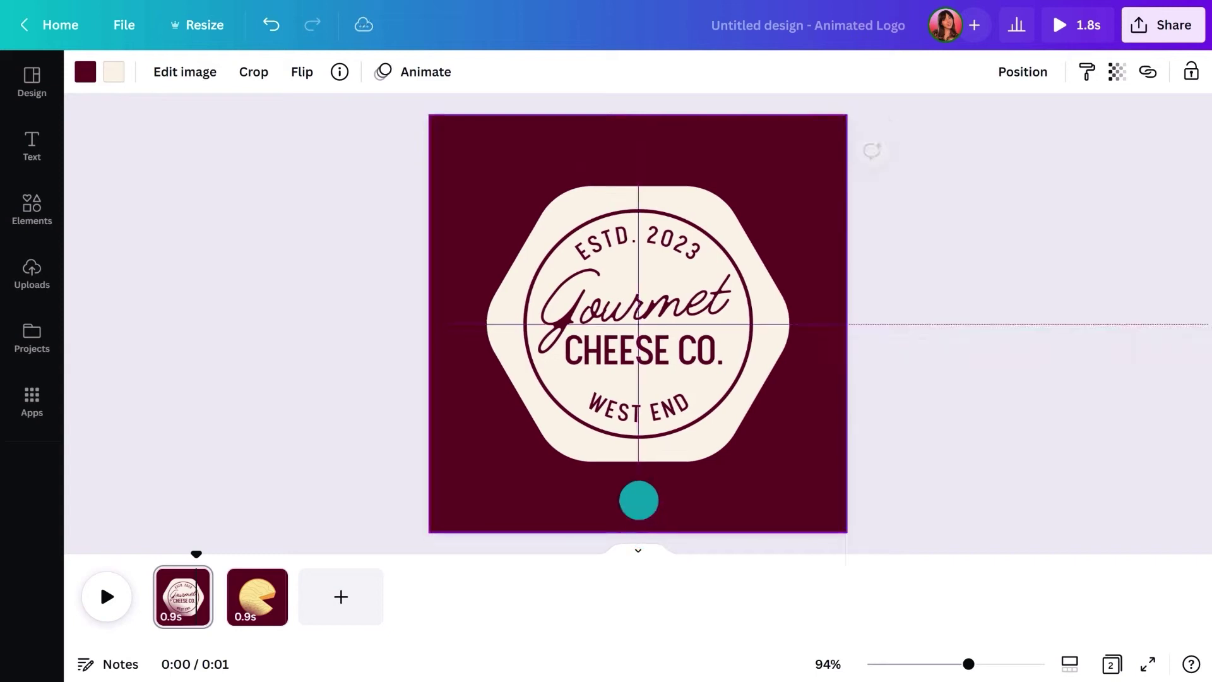
Step: Duplicate the first page with the logo and move the copy behind the cheese page as page three
left_click(970, 256)
left_click(1162, 72)
left_click_drag(257, 597, 346, 602)
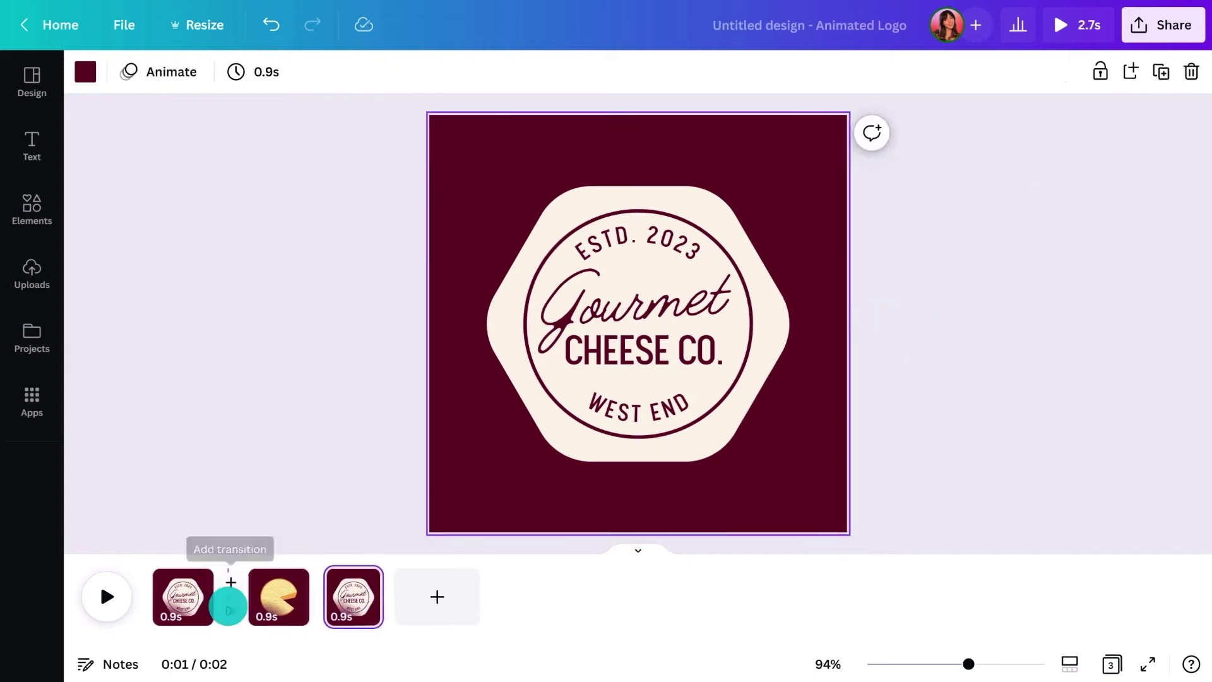
Step: Apply the Match & Move transition between all three logo and cheese pages
left_click(229, 603)
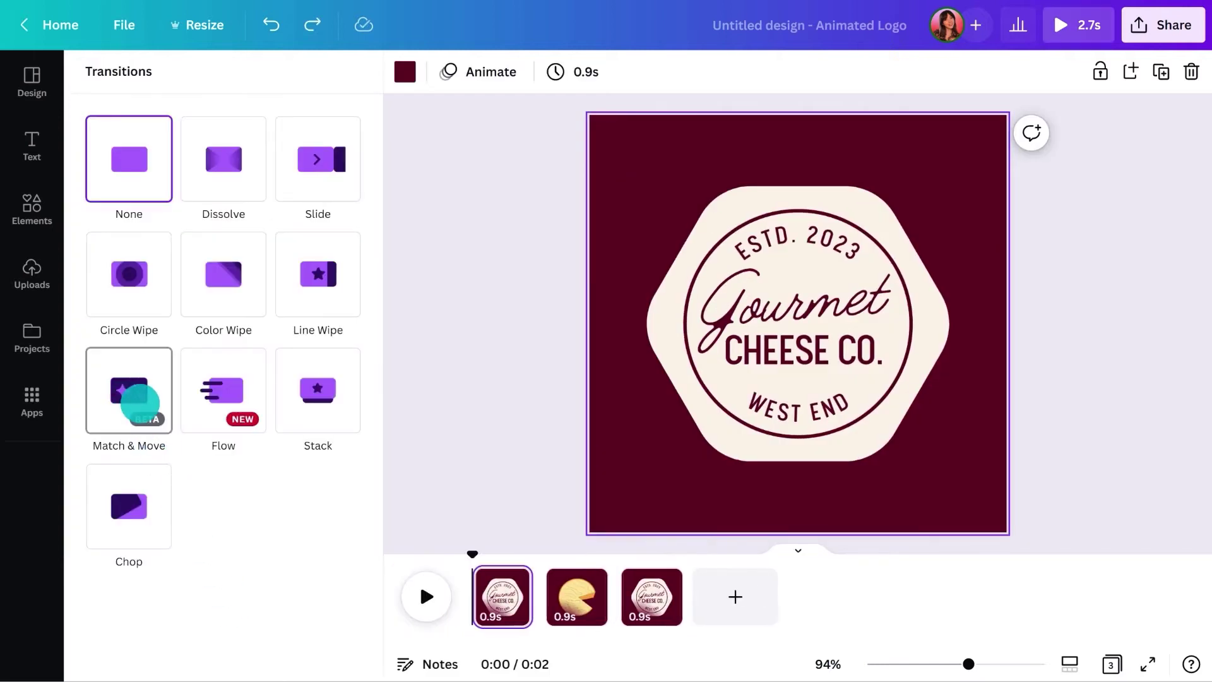
left_click(139, 402)
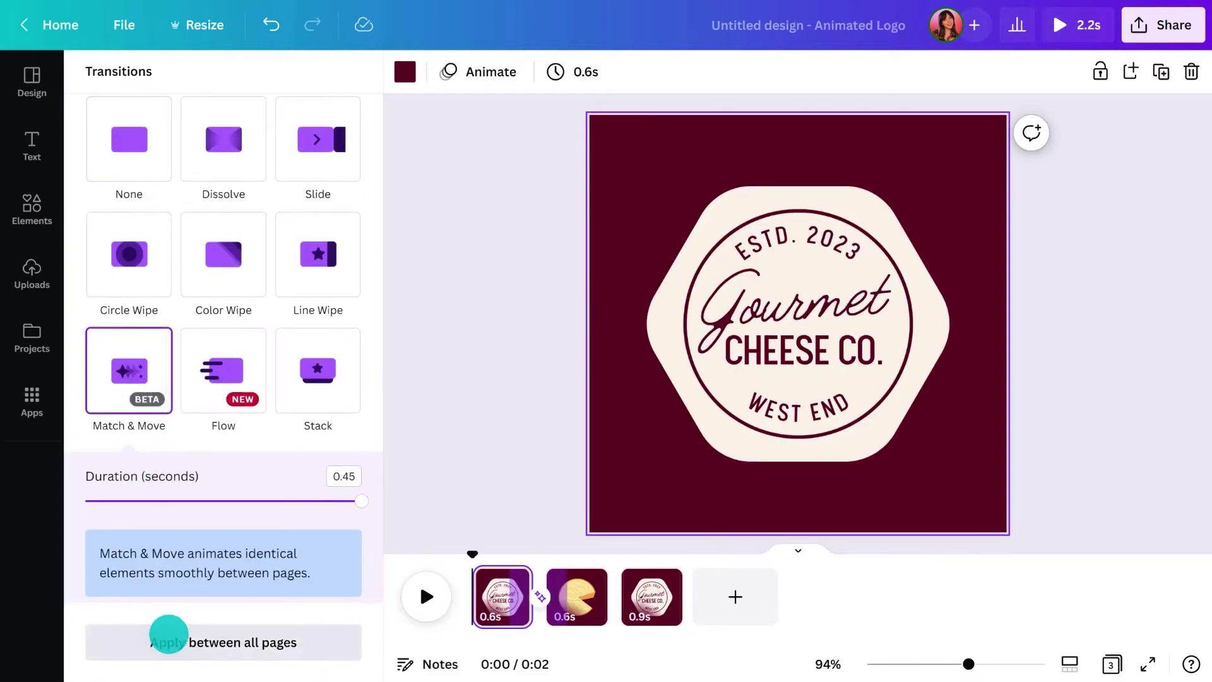
left_click(168, 634)
left_click(398, 405)
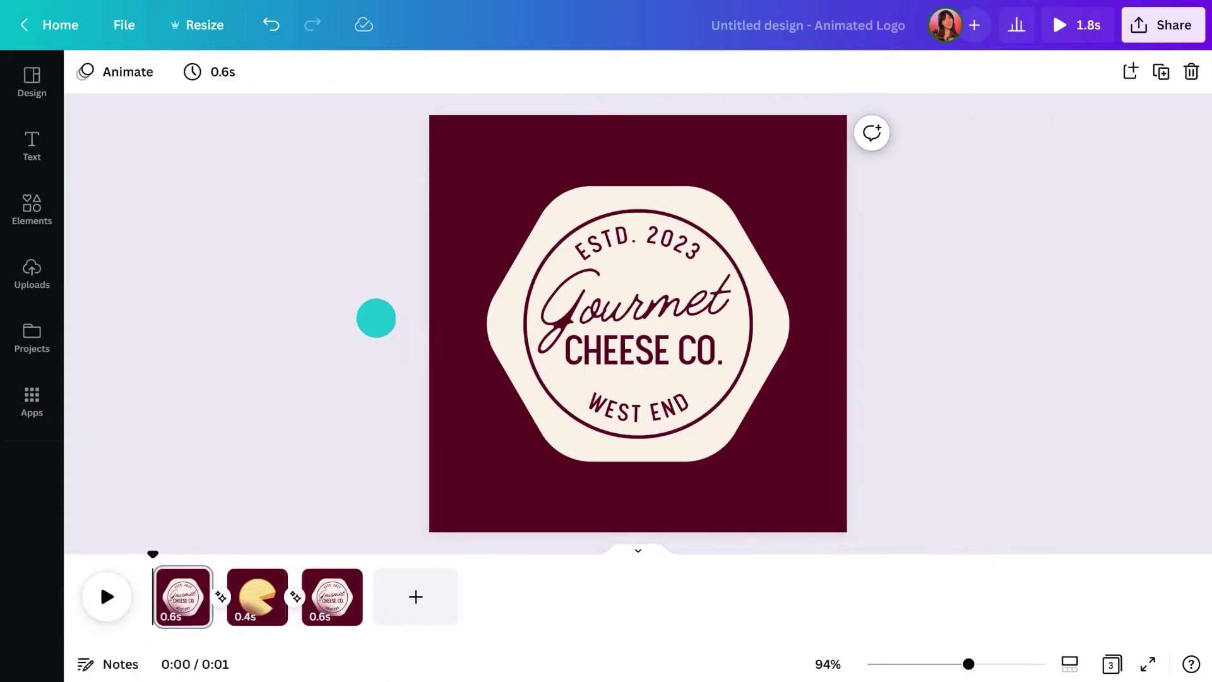
Step: Set the first logo page's timing to 1.0 seconds and the cheese page's to 1.5 seconds, then return the playhead to the start
left_click(215, 69)
left_click_drag(207, 146, 213, 150)
left_click(257, 596)
left_click(214, 72)
left_click_drag(236, 551, 139, 556)
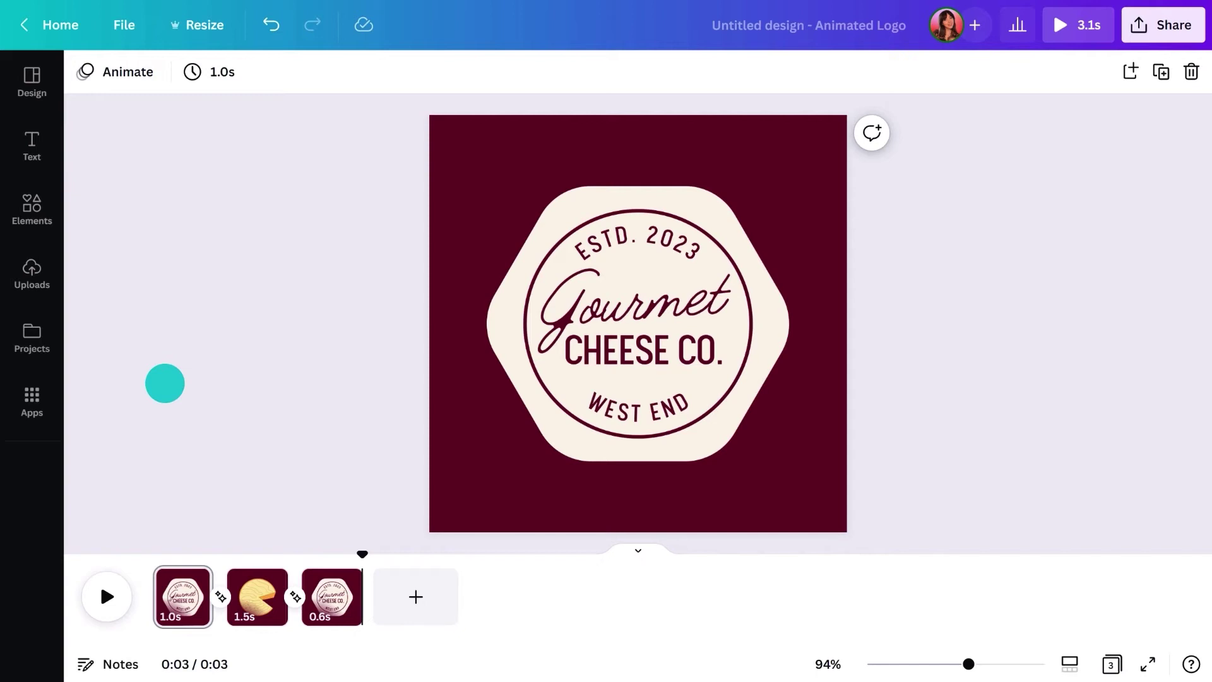
Step: Open the download settings for the design and choose GIF as the file type
left_click(1163, 27)
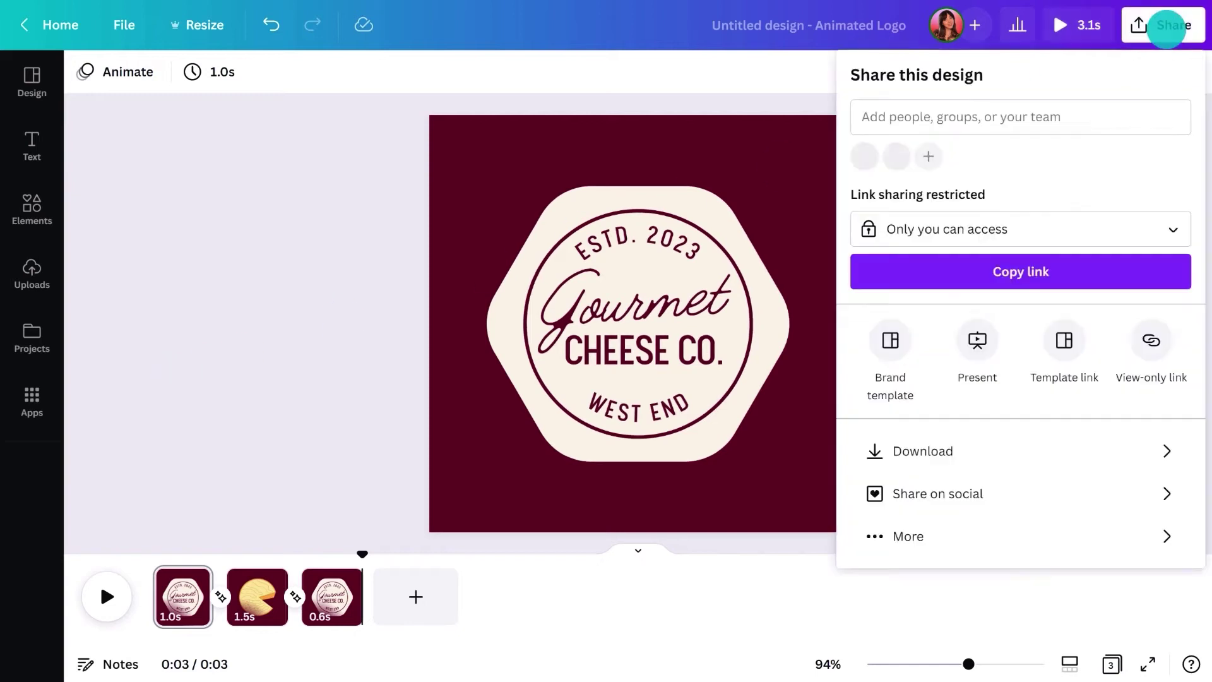
left_click(979, 459)
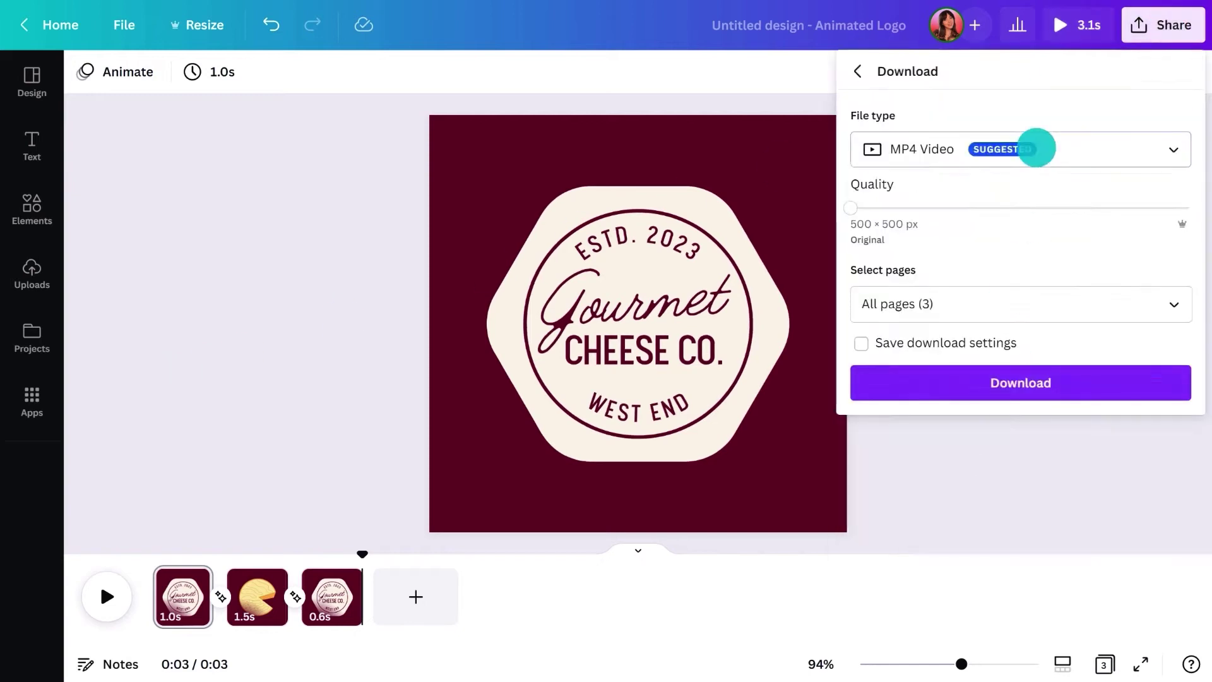
left_click(1036, 148)
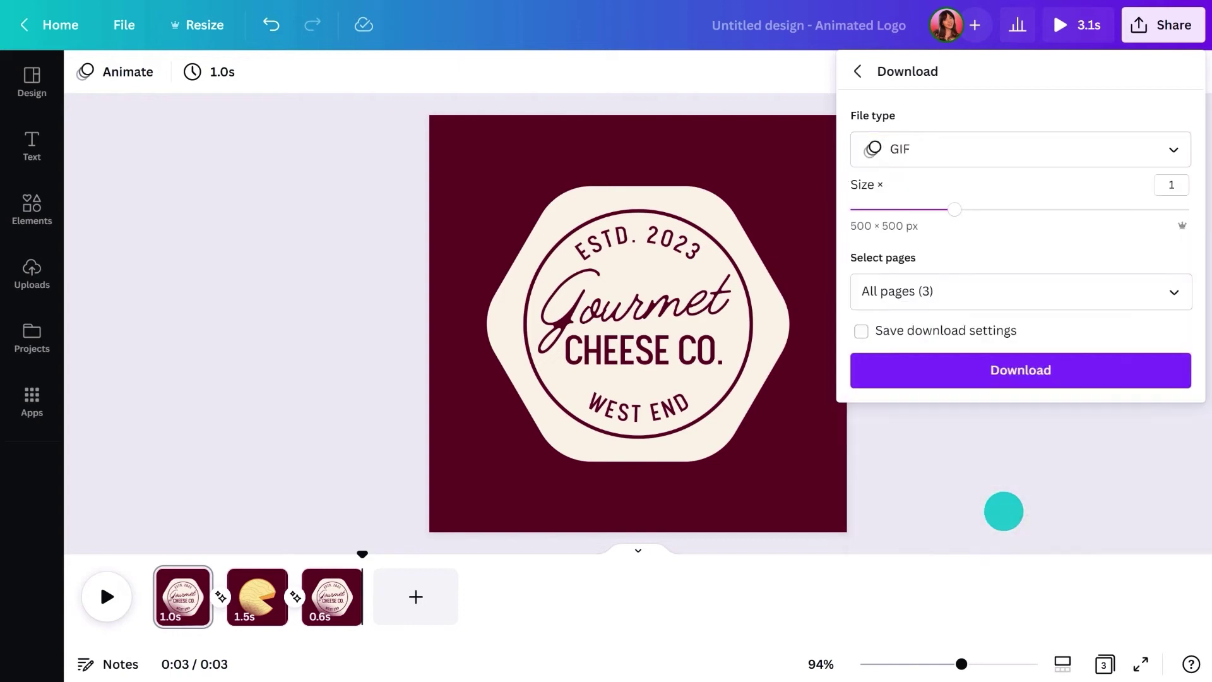
Step: Download all three pages of the Gourmet Cheese Co. logo as a GIF
left_click(1029, 379)
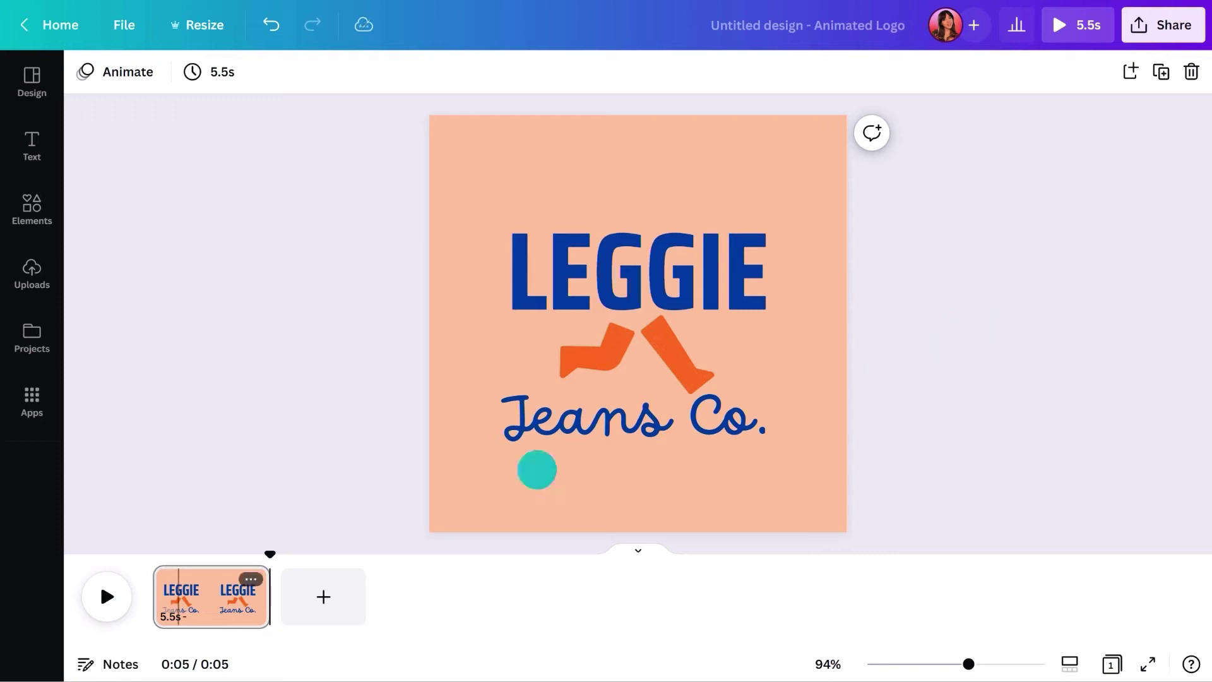
Step: Preview the Leggie logo, duplicate its page and delete the "Jeans Co." text from the first page
left_click(100, 597)
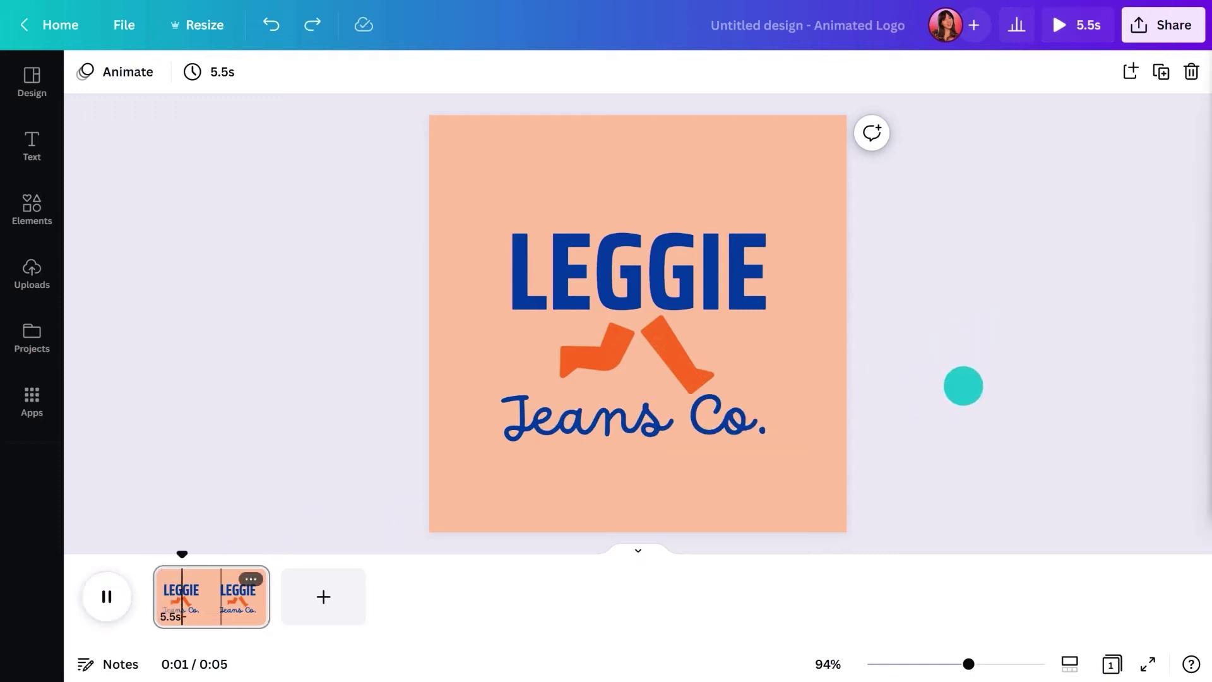
left_click(1160, 72)
left_click(240, 590)
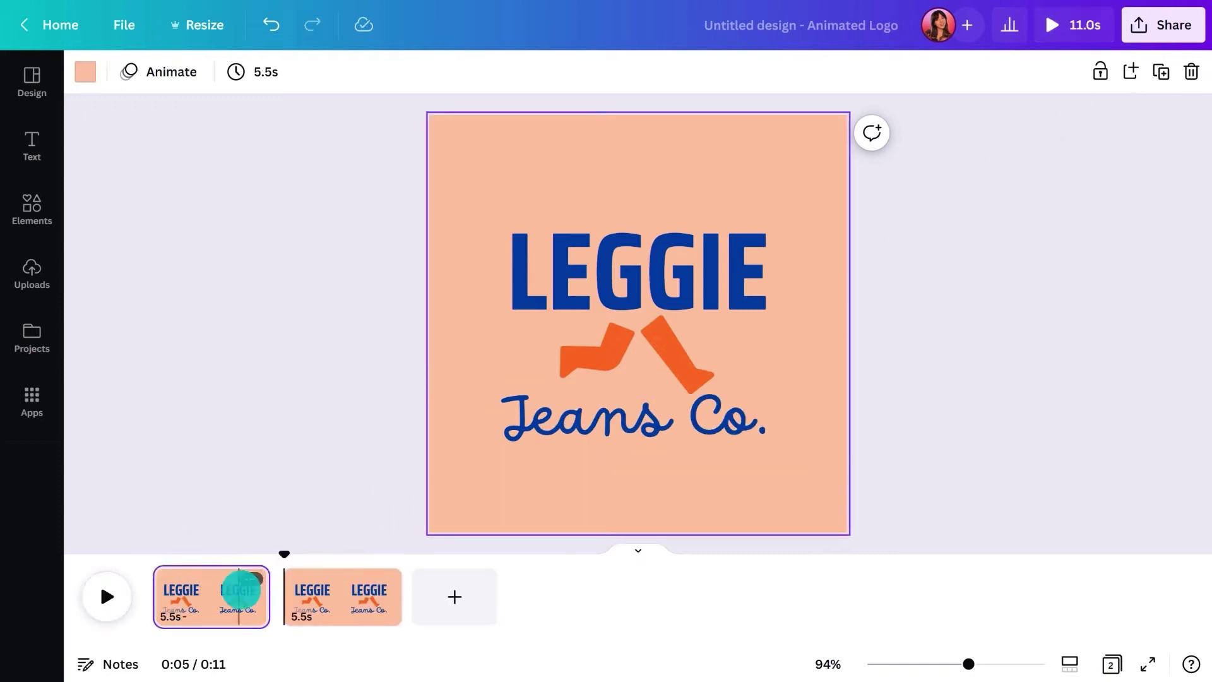
left_click(556, 421)
key("Delete")
Step: Recolor both orange legs on the first page with the document's dark blue
left_click(580, 349)
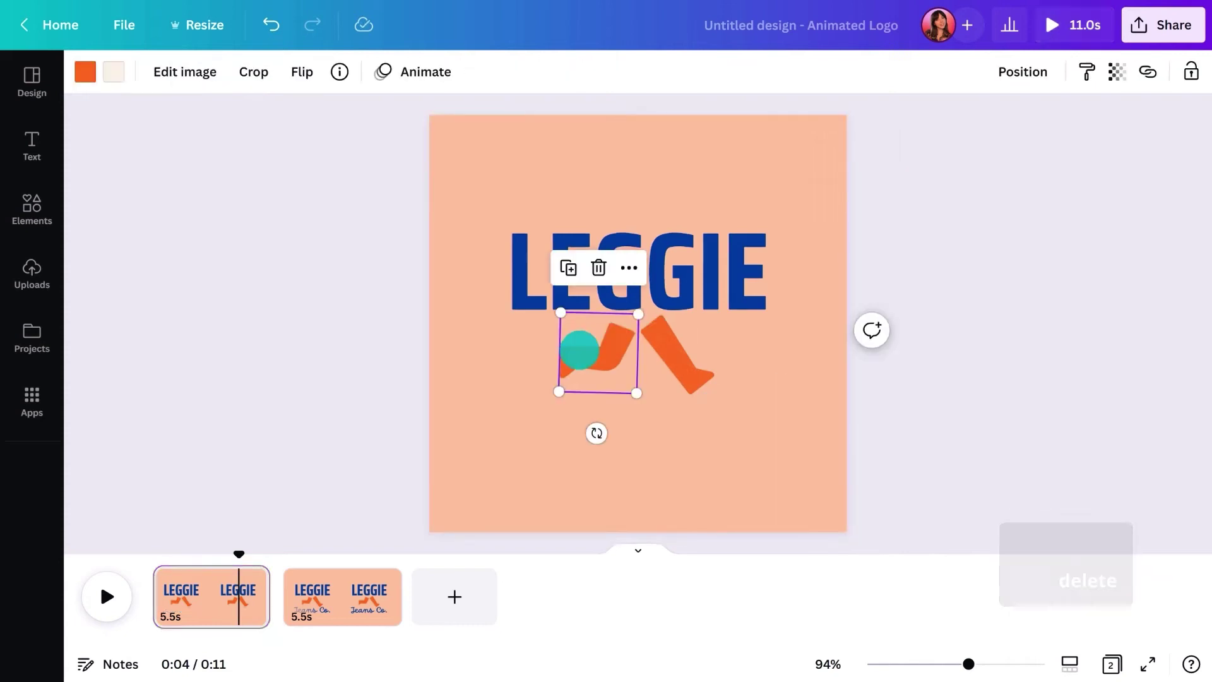
left_click(85, 72)
left_click(154, 179)
left_click(825, 361)
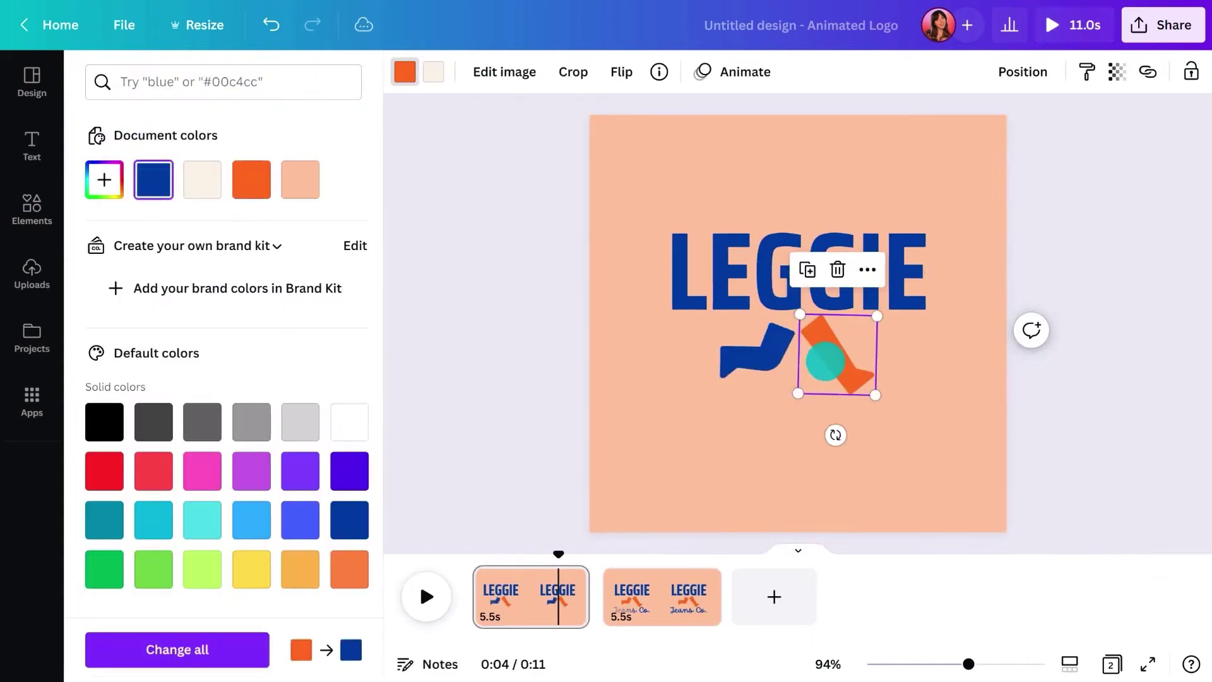
left_click(153, 179)
left_click(430, 353)
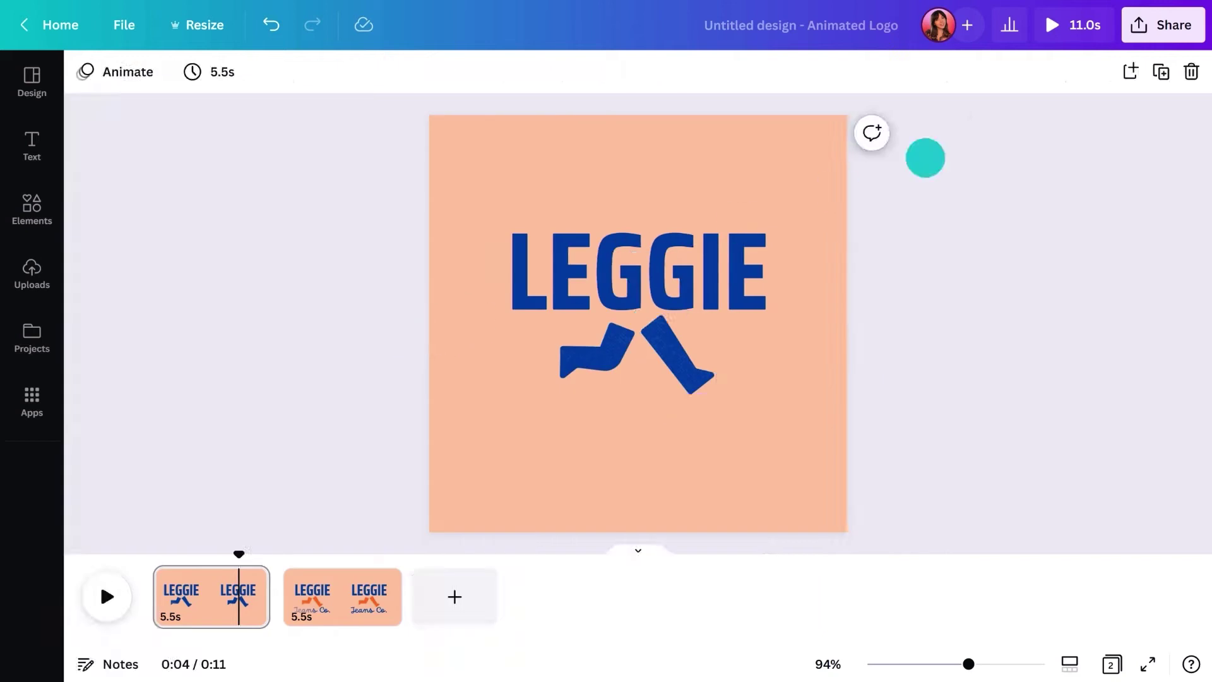
Step: Duplicate the blue-legged page and, on the first page, rotate both legs and reposition them closer together beneath LEGGIE
left_click(1161, 71)
left_click(214, 594)
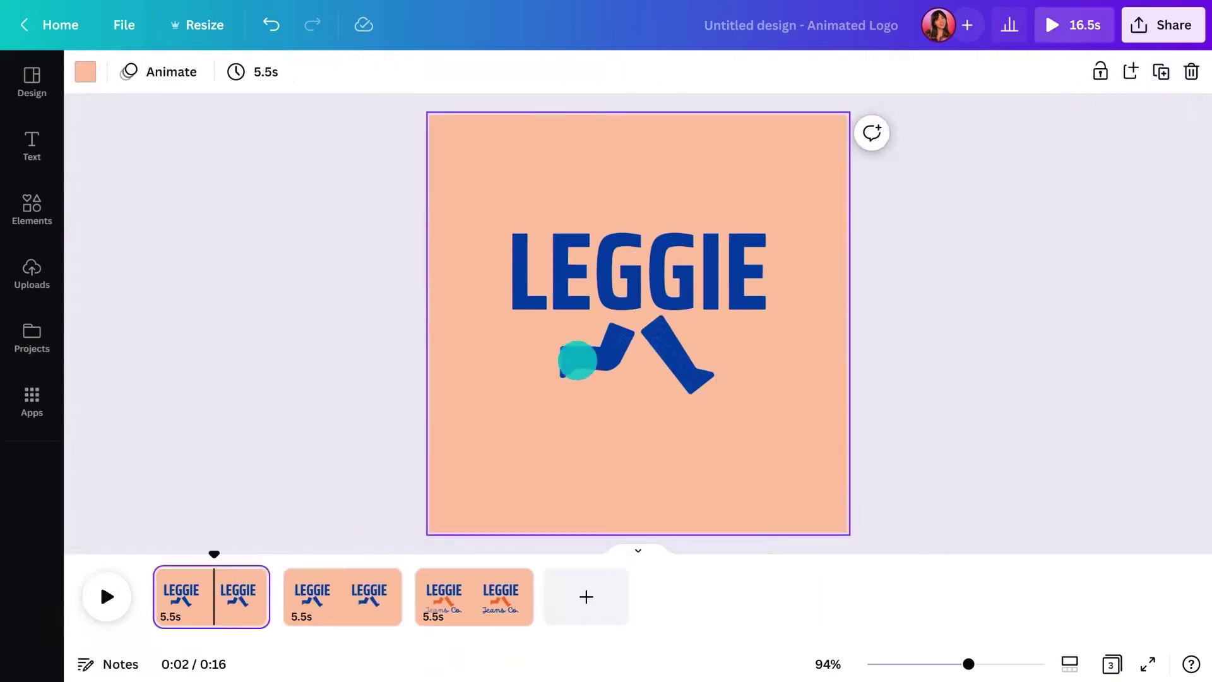
left_click(578, 360)
left_click_drag(594, 438, 653, 438)
left_click_drag(595, 362, 599, 374)
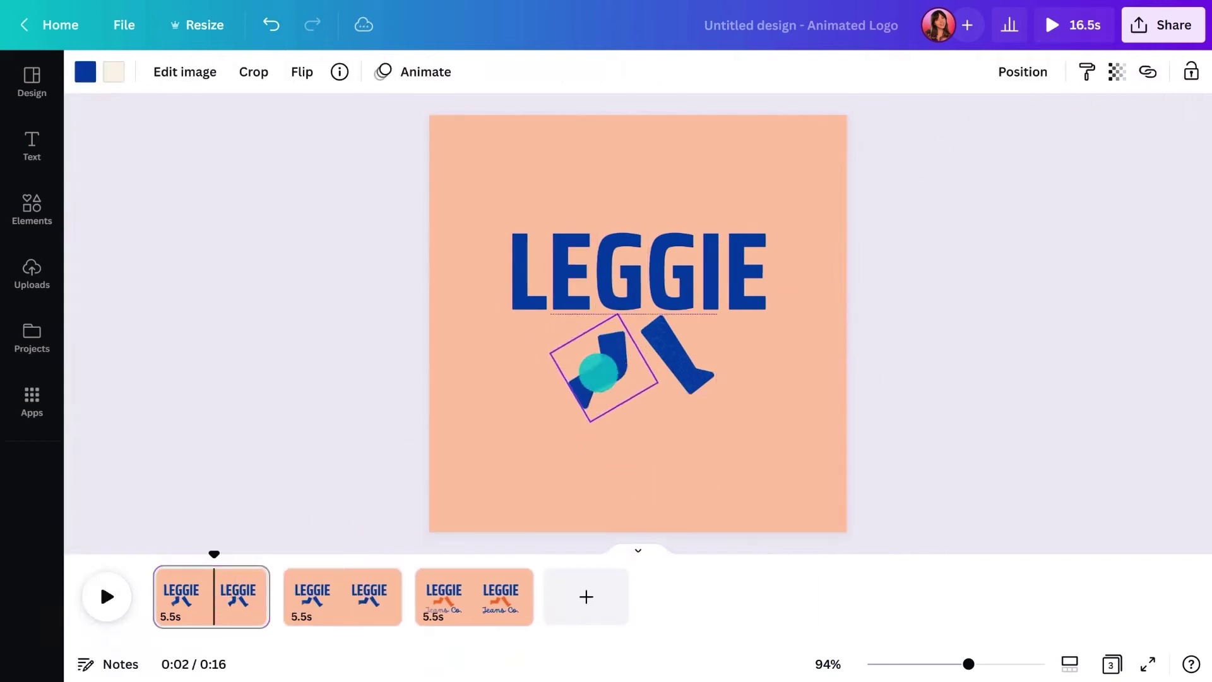
left_click(675, 354)
left_click_drag(682, 427, 611, 438)
left_click_drag(682, 369, 660, 374)
left_click(959, 271)
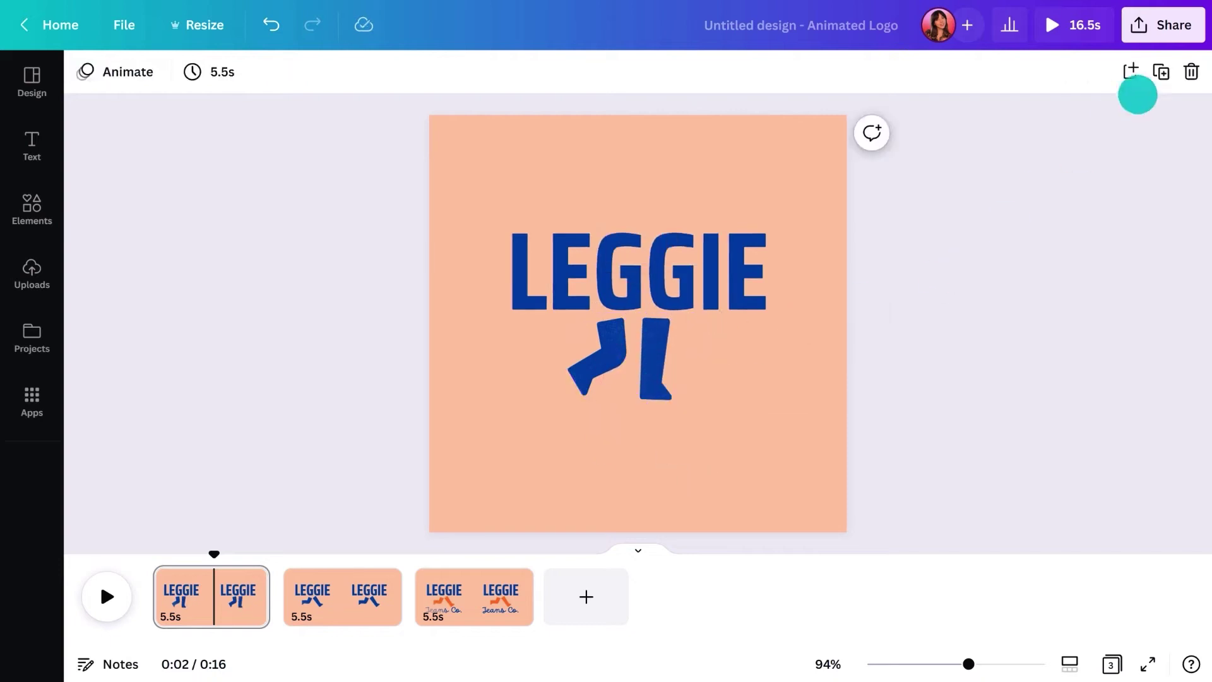
Step: Duplicate the first page again, delete both legs from the first one and move the LEGGIE text down to the page's center
left_click(1161, 72)
left_click(216, 601)
left_click(579, 360)
left_click(677, 333, "shift")
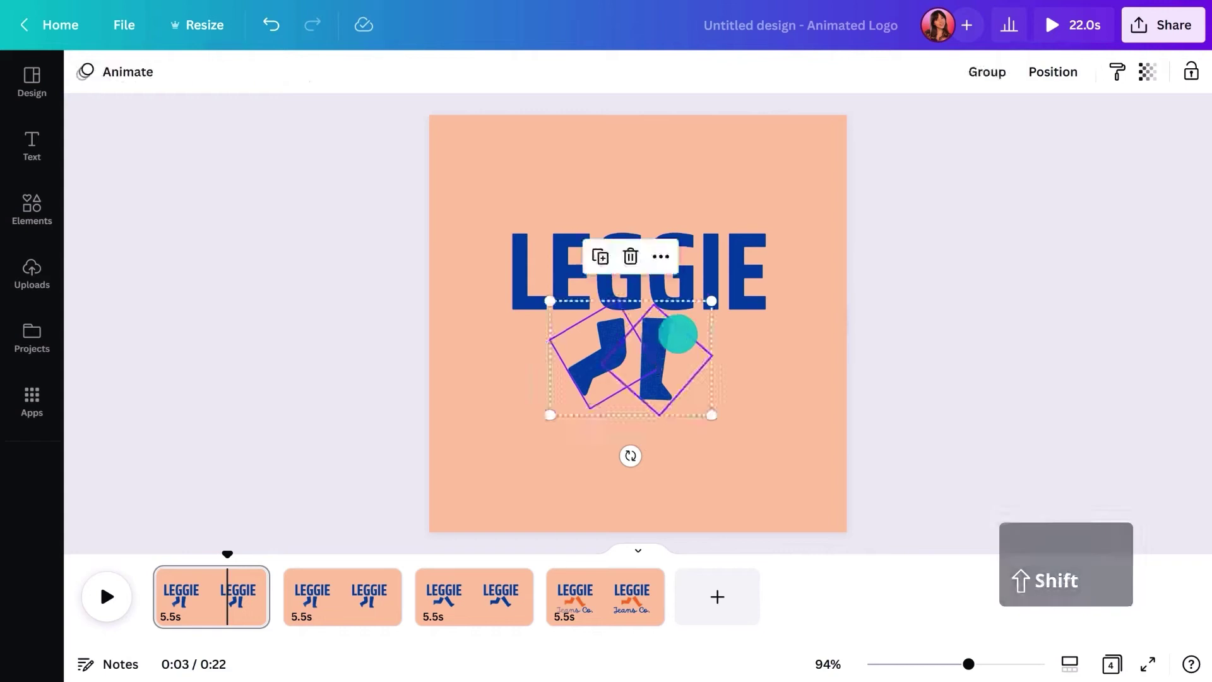
key("Delete")
left_click_drag(645, 290, 643, 341)
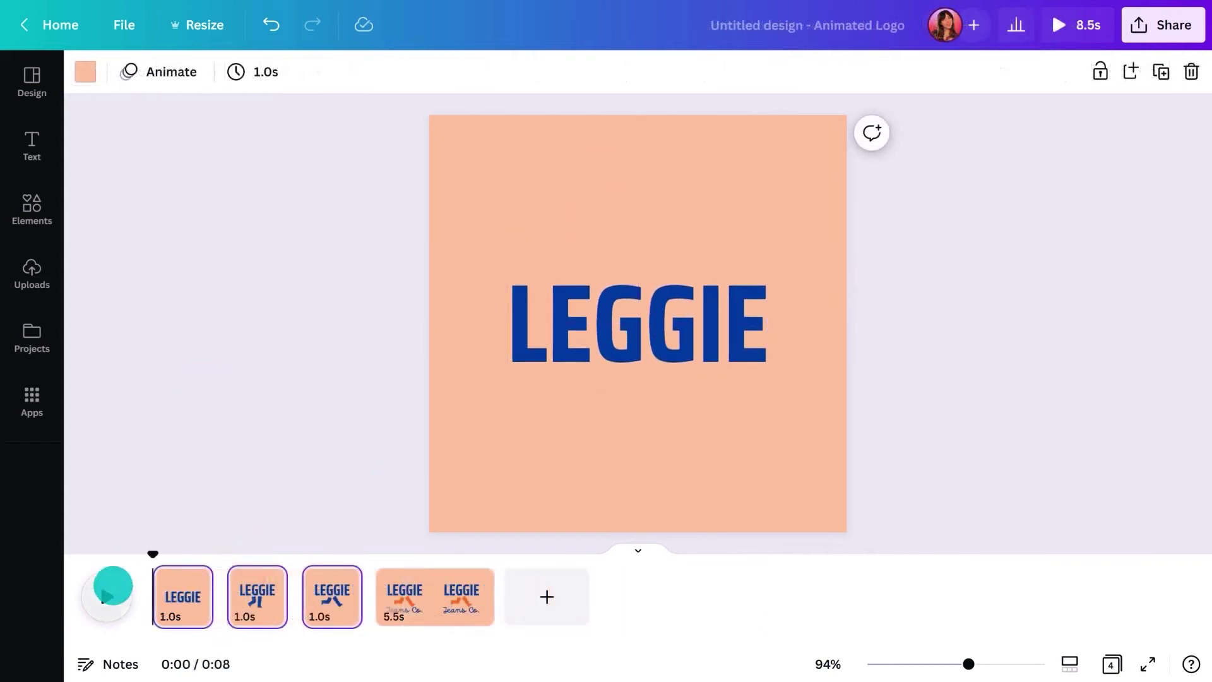
Step: Apply the Match & Move transition between the Leggie pages and play the animation before and after adding it
left_click(107, 597)
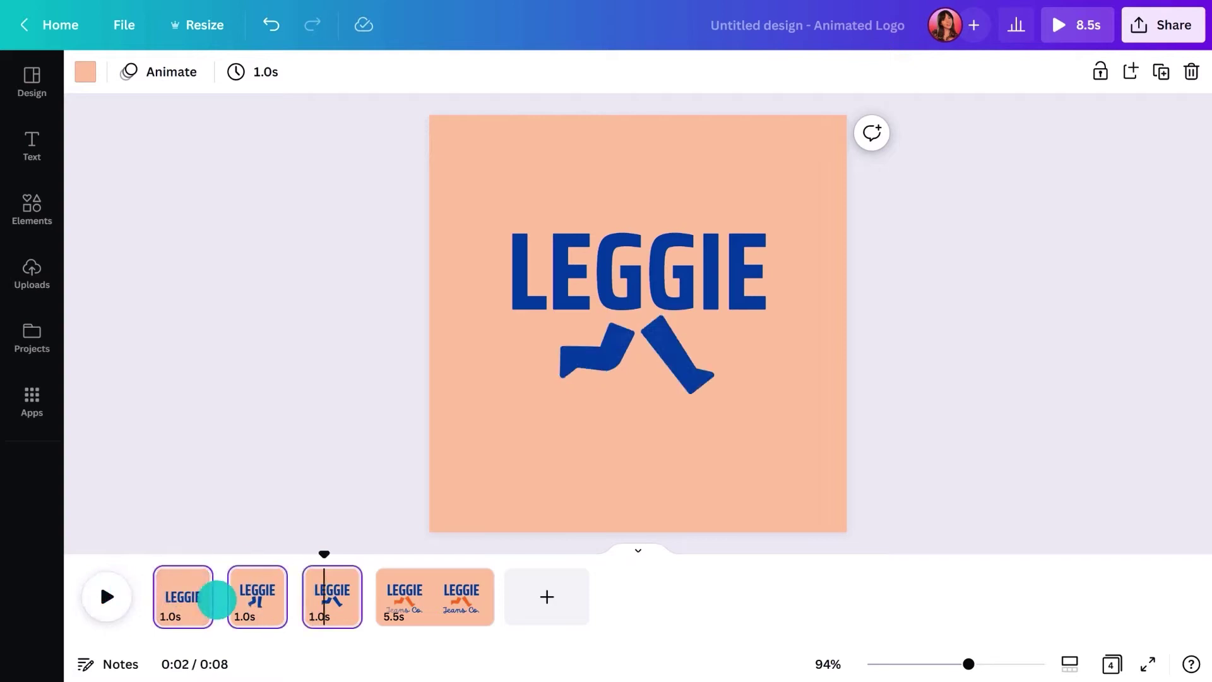
left_click(229, 608)
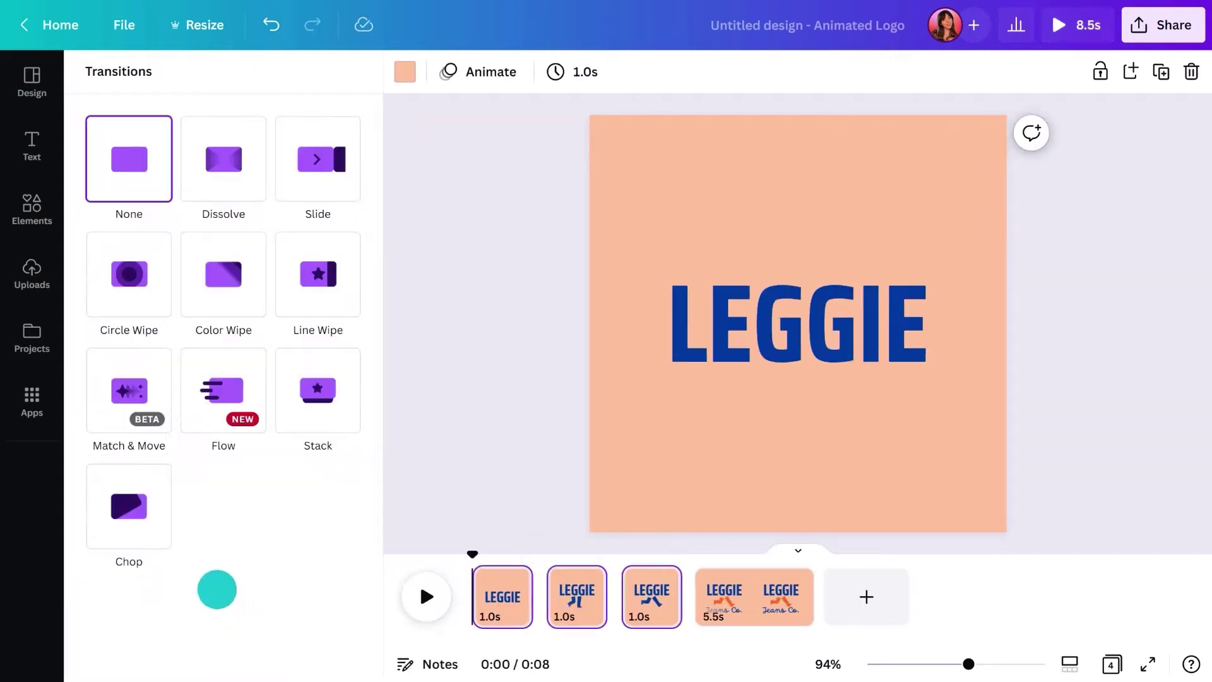
left_click(139, 405)
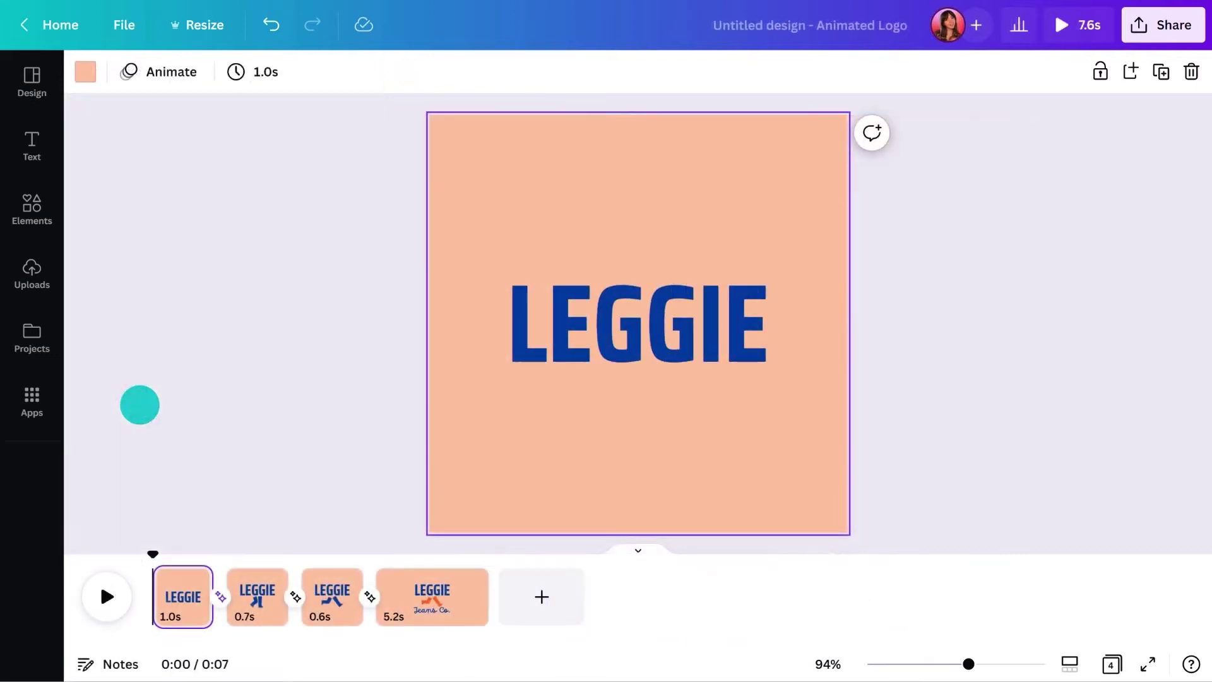
left_click(100, 587)
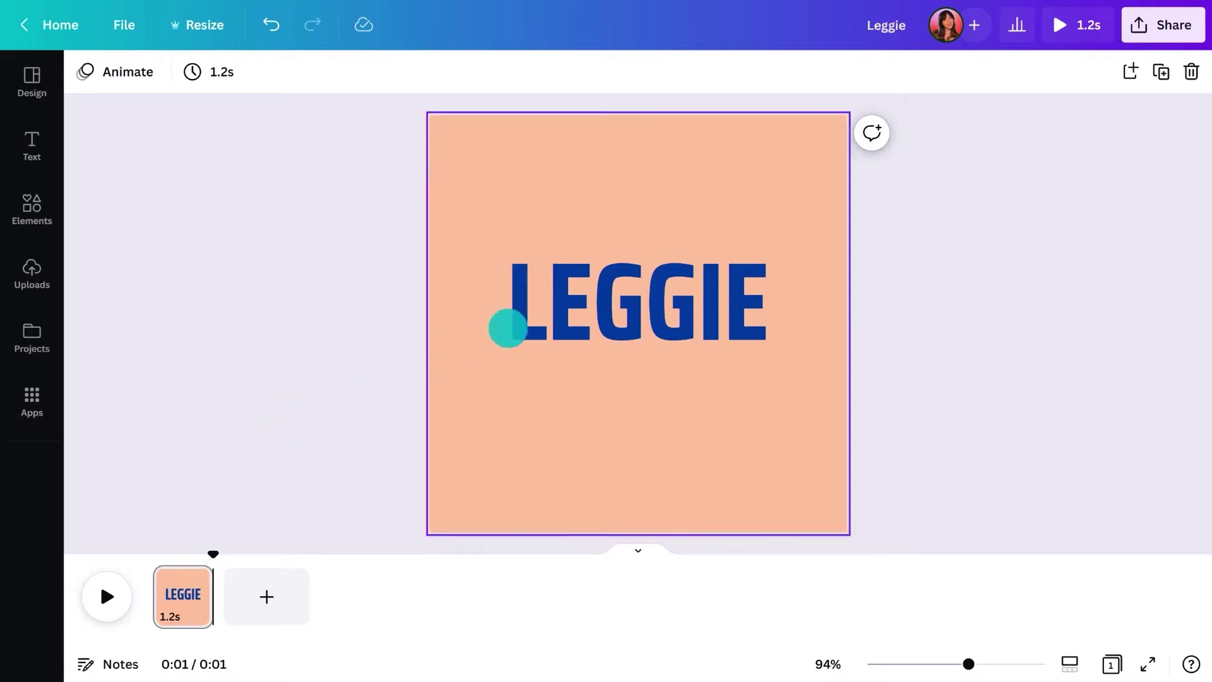
Step: Place a copy of the LEGGIE text slightly below the original and add a square filled with the peach background color
left_click_drag(560, 303, 560, 350)
left_click(341, 366)
key("r")
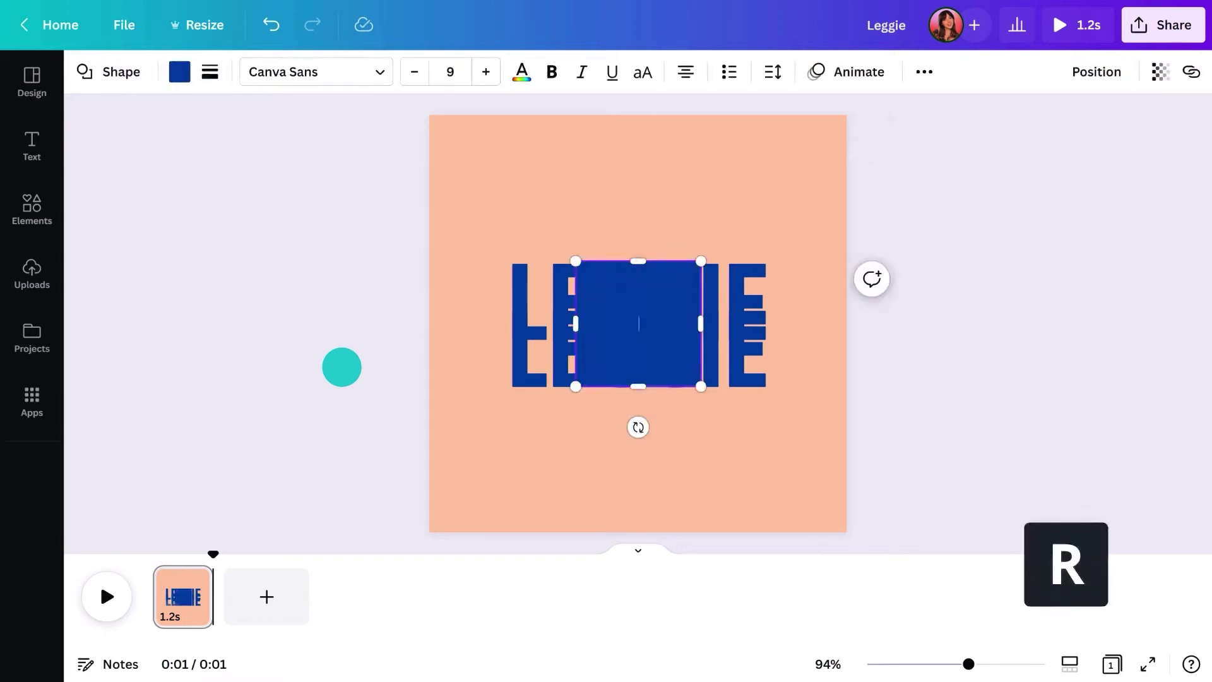
left_click(179, 70)
left_click(252, 179)
left_click(446, 271)
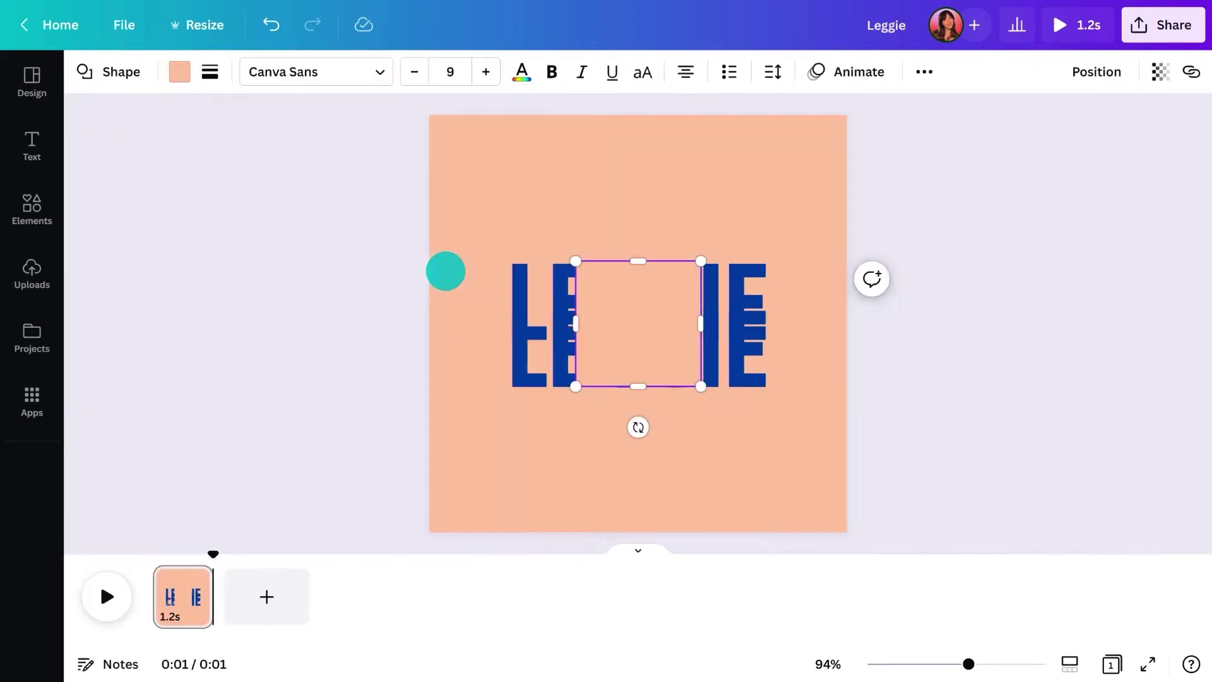
Step: Resize the peach square into a wide, flat band covering the overlapping middle of both LEGGIE texts
left_click_drag(638, 262, 644, 316)
left_click_drag(642, 393, 635, 371)
left_click_drag(576, 339, 487, 339)
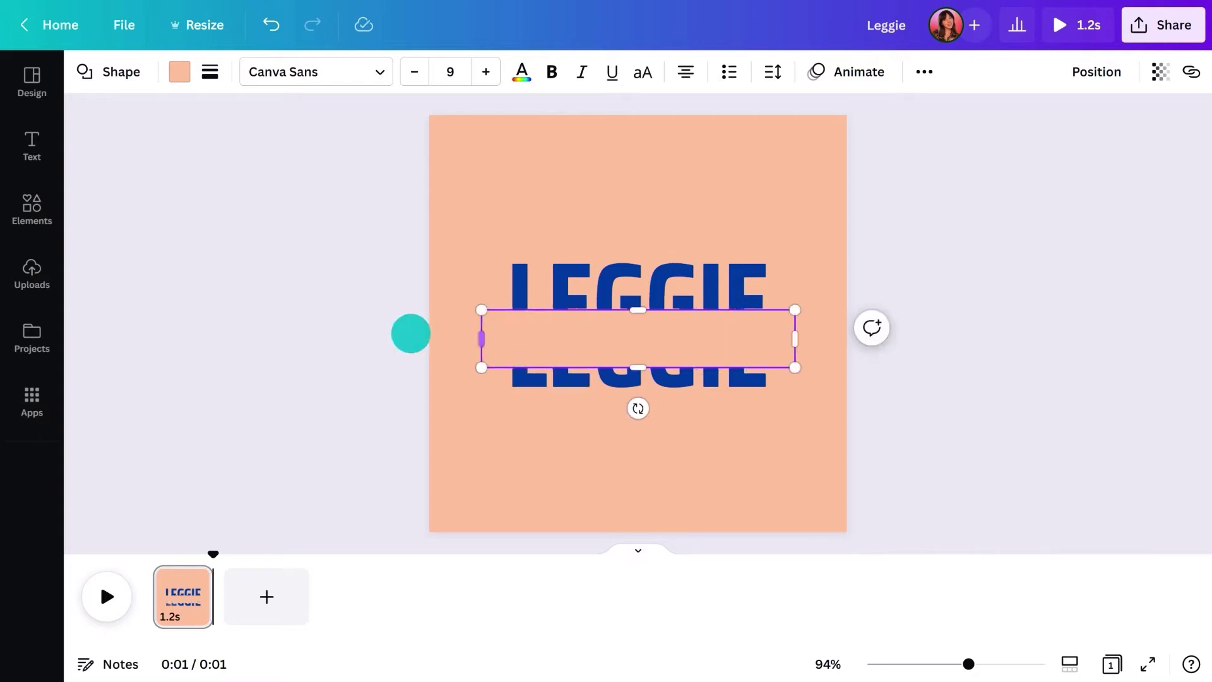
Step: Add a dark blue rectangle, shape it into a narrow letter stem and duplicate it to reconnect the LEGGIE letter halves
left_click(370, 330)
key("r")
left_click_drag(636, 344, 565, 334)
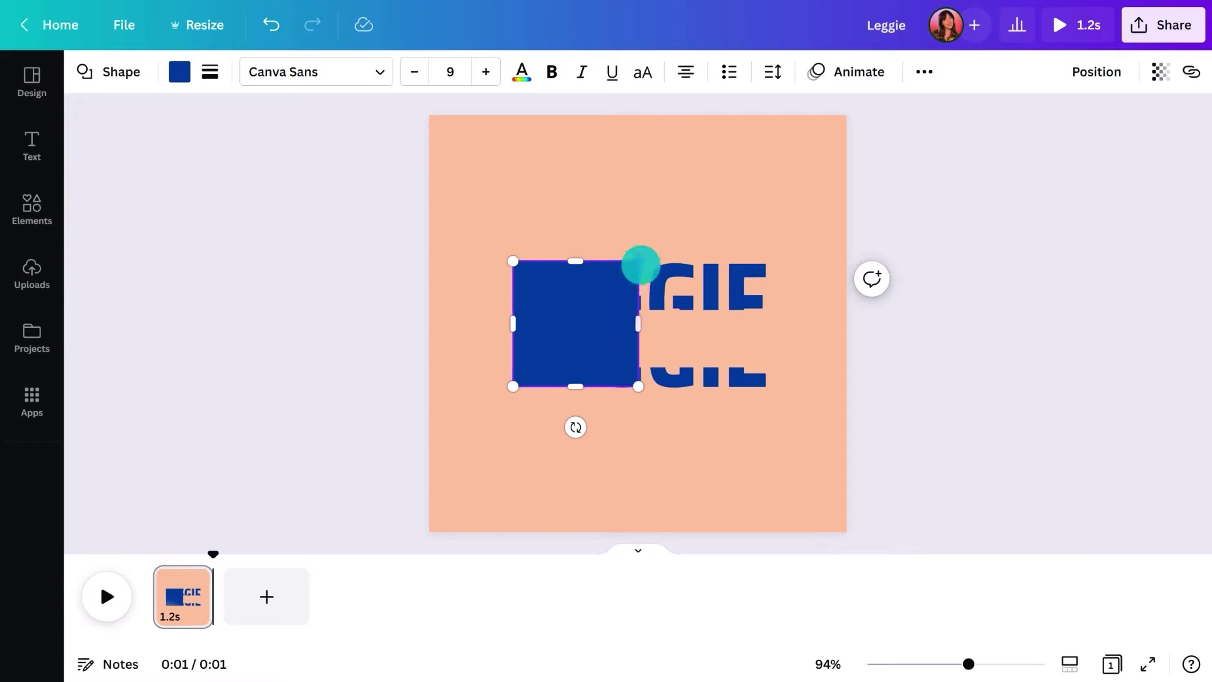
left_click_drag(641, 264, 603, 313)
key("alt")
key("alt")
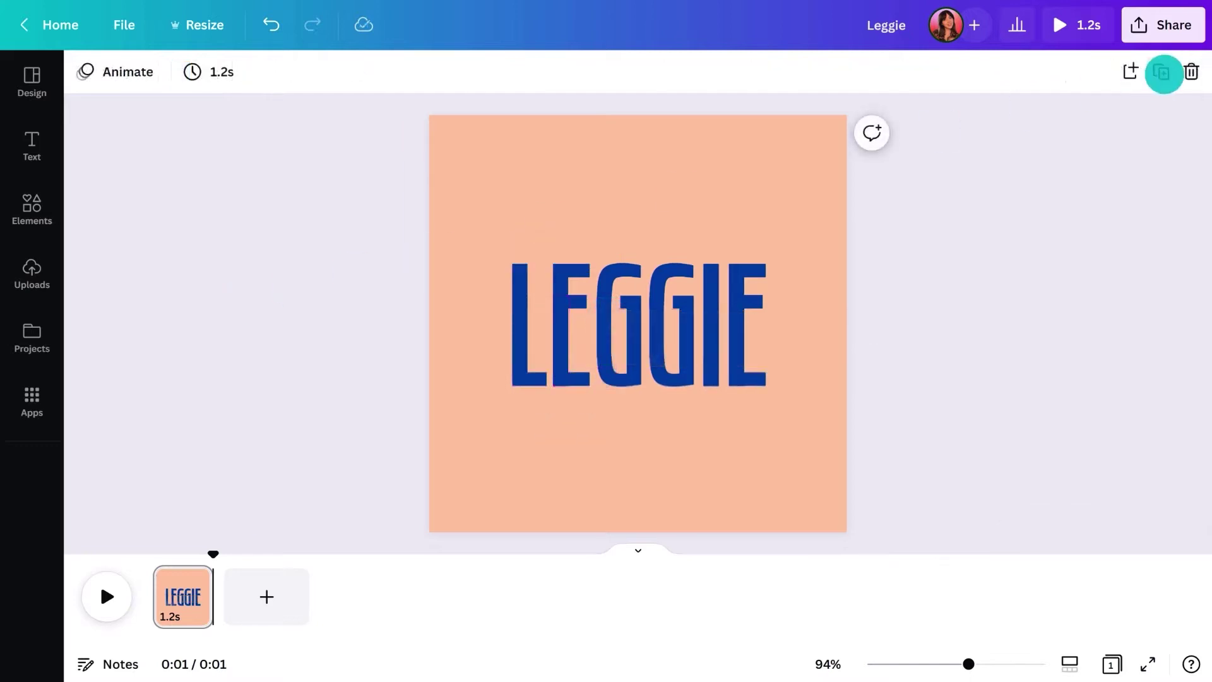
Step: Duplicate the LEGGIE page and pull the two text copies apart, one upward and the other downward
left_click(1163, 72)
left_click(726, 251)
key("alt")
left_click_drag(725, 252, 725, 168)
left_click_drag(722, 321, 749, 444)
key("alt")
Step: Extend the peach band and the blue letter stems vertically to fill the gap between the separated LEGGIE halves
left_click(764, 333)
left_click_drag(635, 245, 633, 222)
left_click_drag(642, 442, 643, 433)
left_click(559, 379)
left_click_drag(557, 384, 558, 434)
left_click_drag(558, 263, 565, 229)
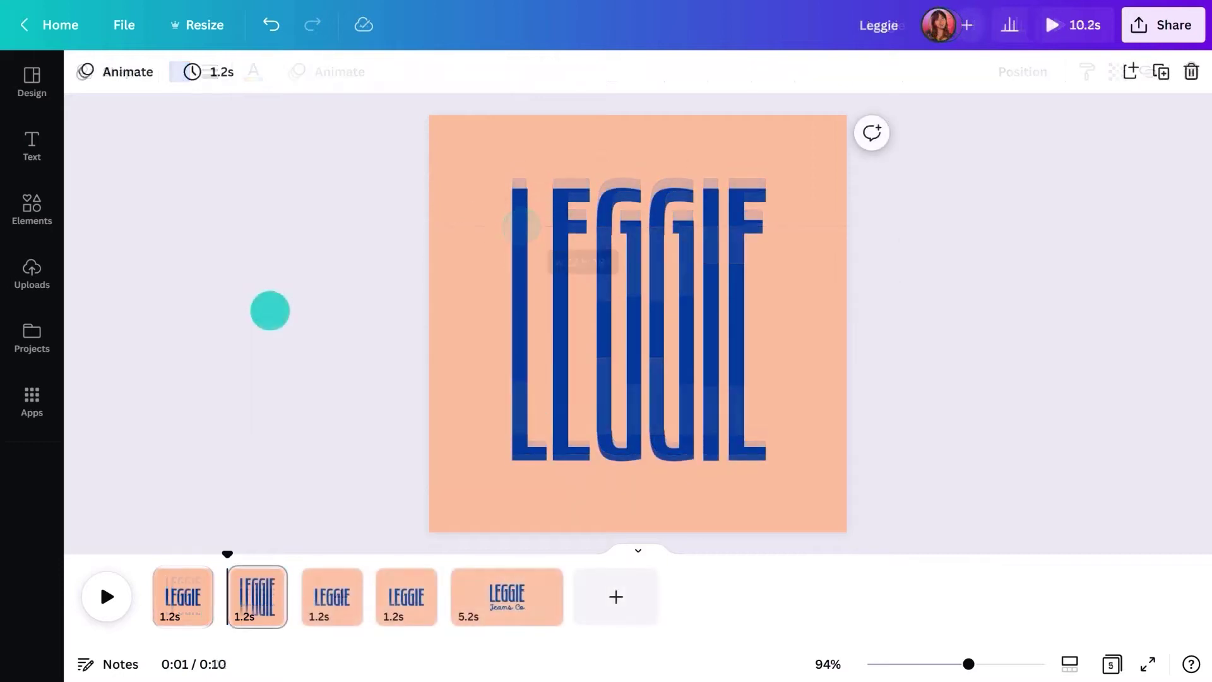
Step: Apply the Match & Move transition between all five Leggie pages with a duration of 0.5 seconds and play the animation
left_click(232, 582)
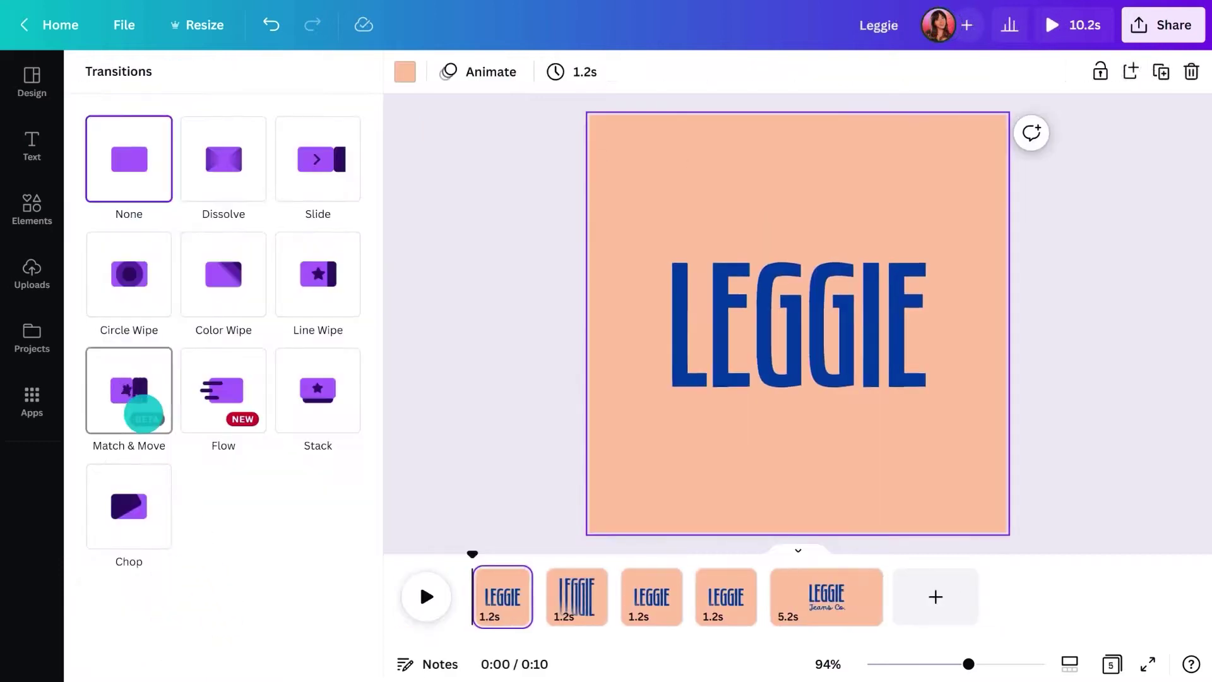
left_click(128, 407)
left_click(108, 642)
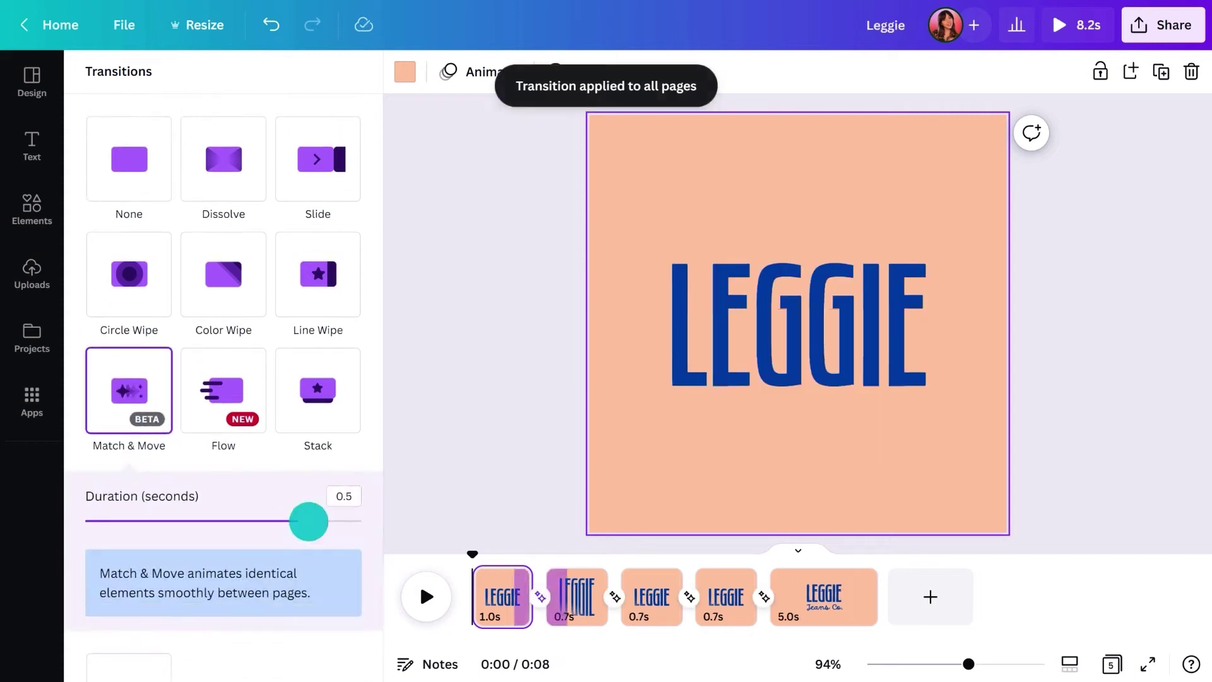
left_click(453, 411)
left_click(111, 582)
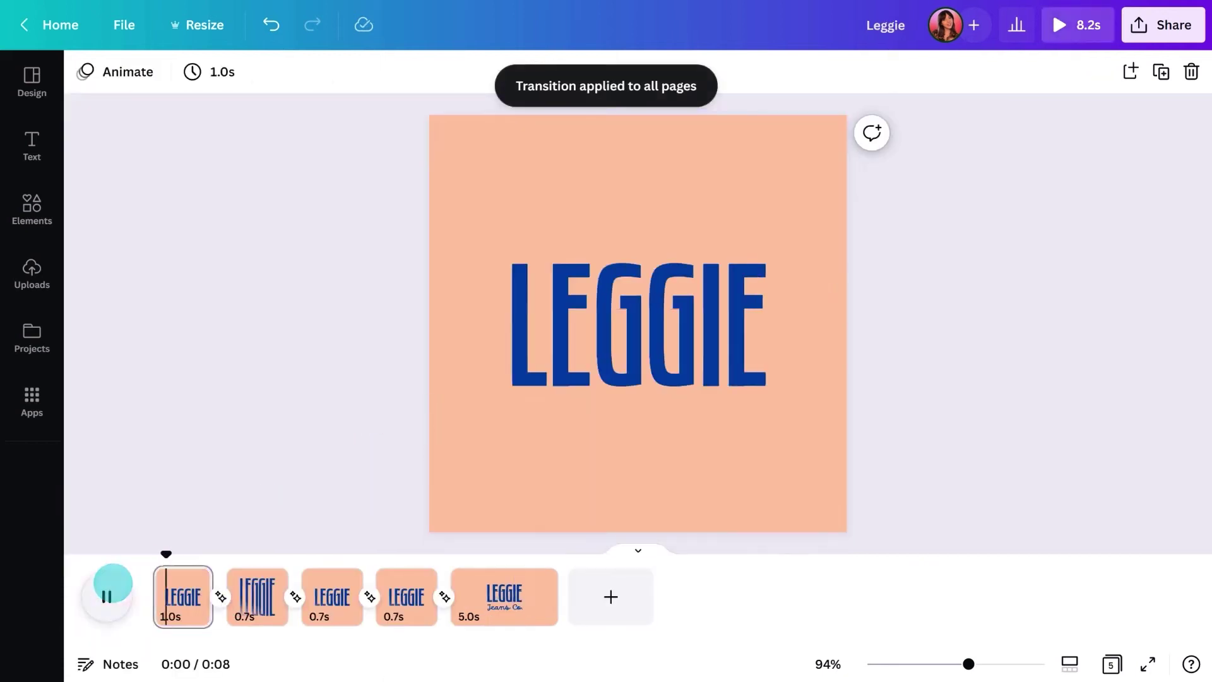